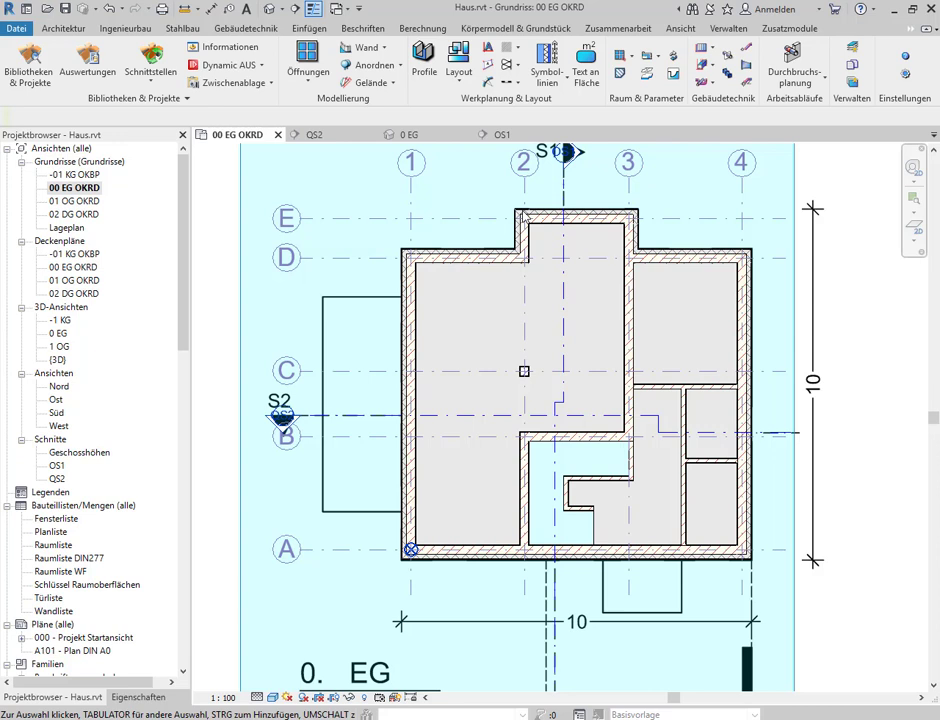
# Look over the floor-heating diagram, then minimize Internet Explorer to show Haus.rvt's 00 EG OKRD plan
pyautogui.scroll(2, 524, 375)
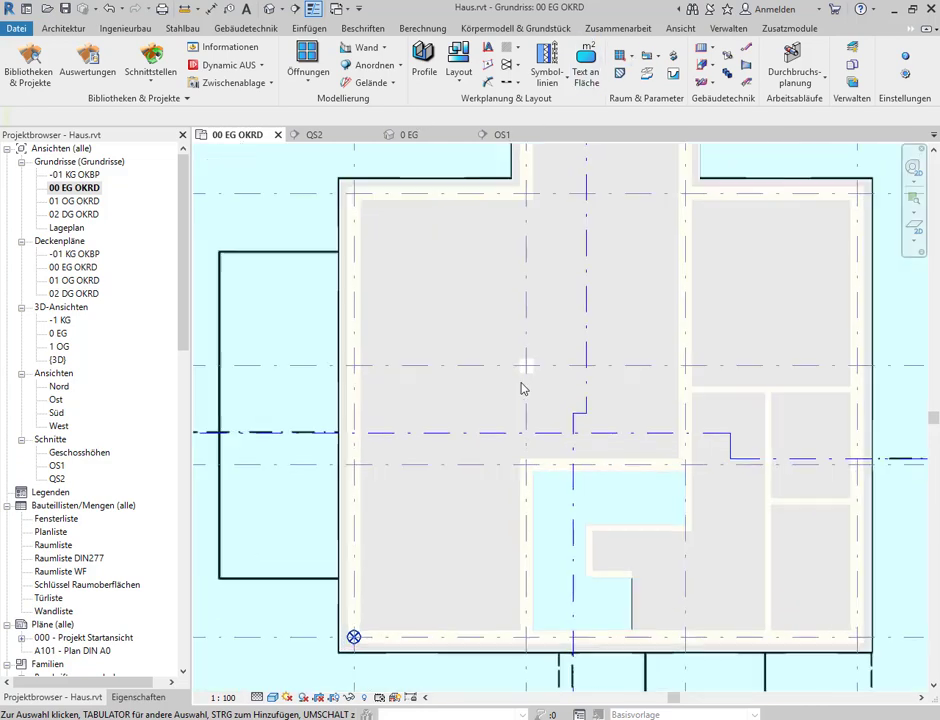
pyautogui.scroll(1, 522, 384)
pyautogui.scroll(1, 522, 384)
pyautogui.scroll(1, 531, 389)
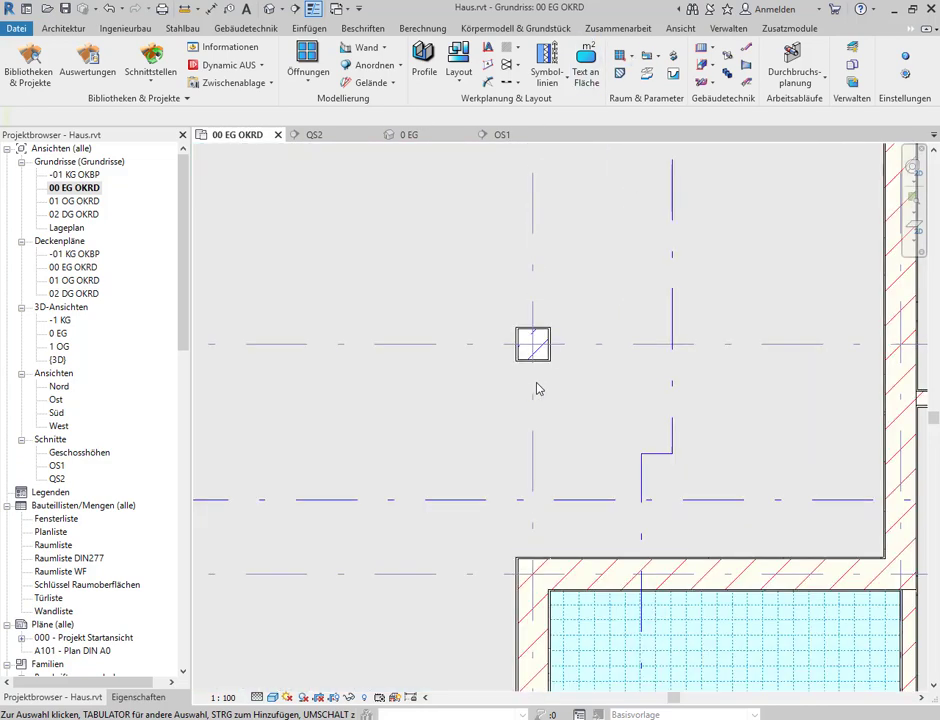
pyautogui.scroll(-1, 537, 389)
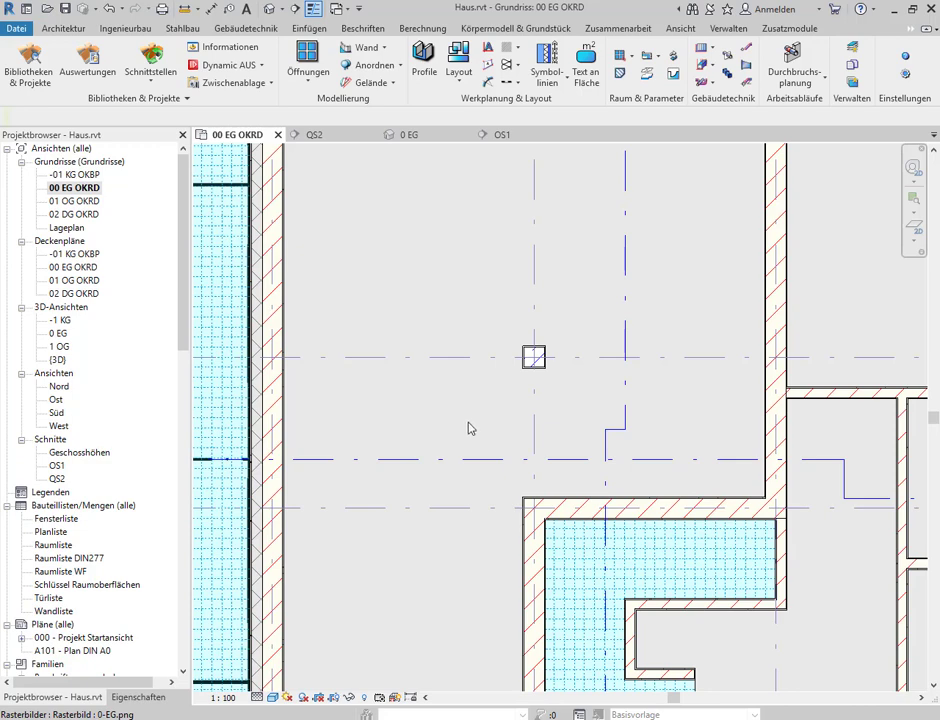
pyautogui.moveTo(434, 331); pyautogui.dragTo(448, 428, button='middle')
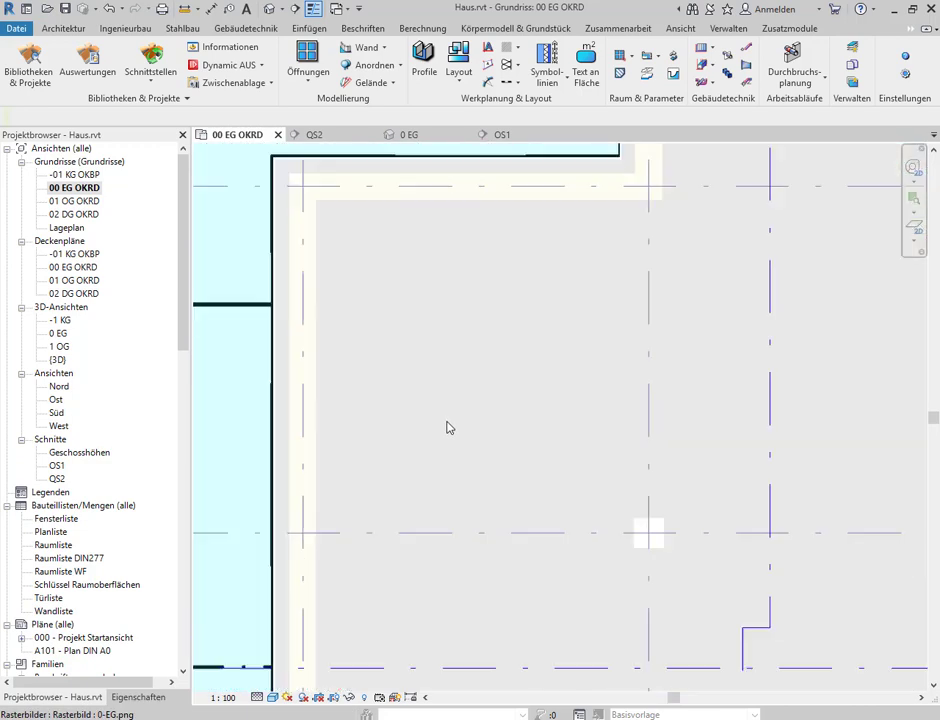
pyautogui.scroll(1, 448, 428)
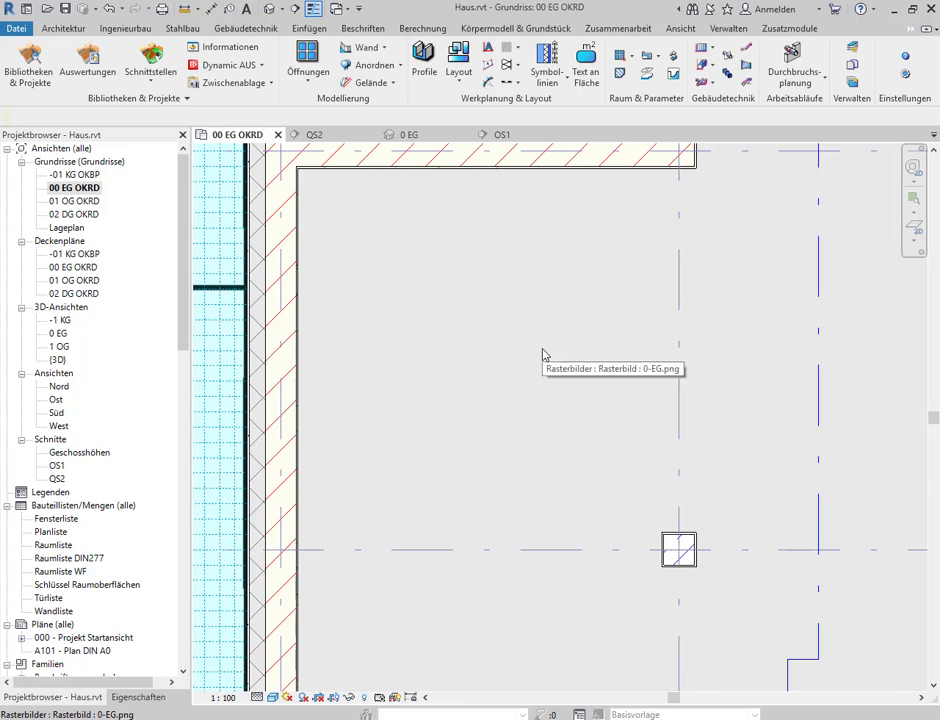
pyautogui.scroll(-1, 543, 353)
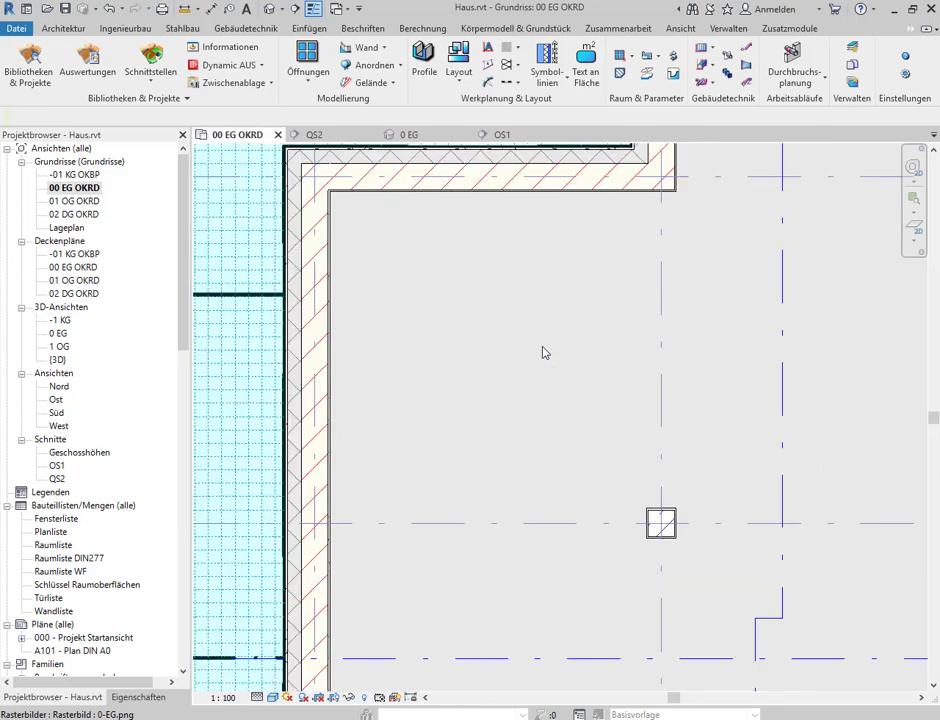
pyautogui.scroll(-1, 515, 355)
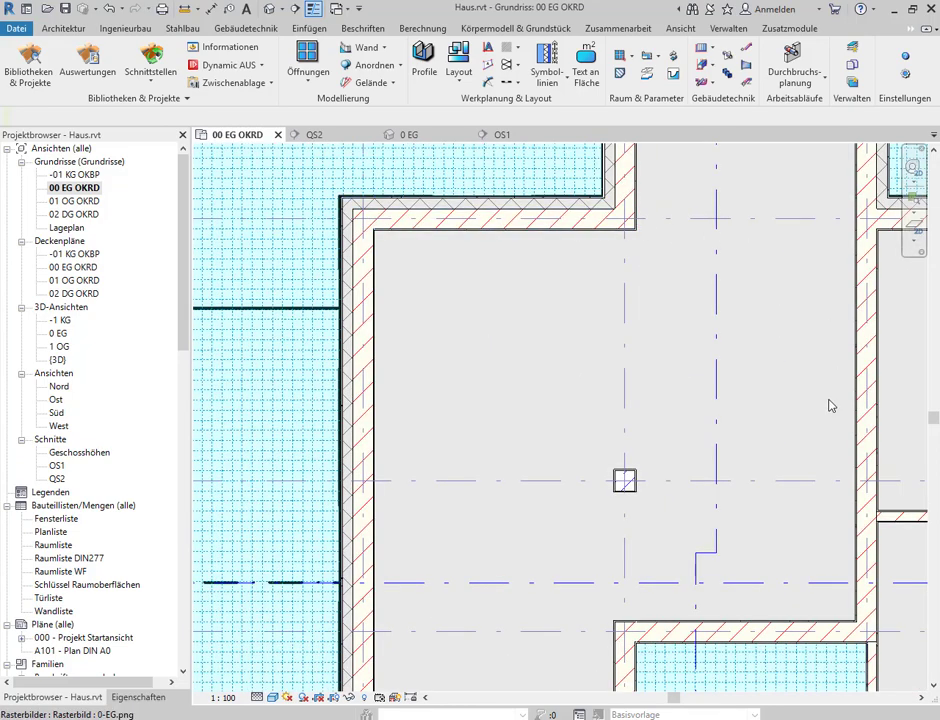
pyautogui.moveTo(558, 631); pyautogui.dragTo(520, 508, button='middle')
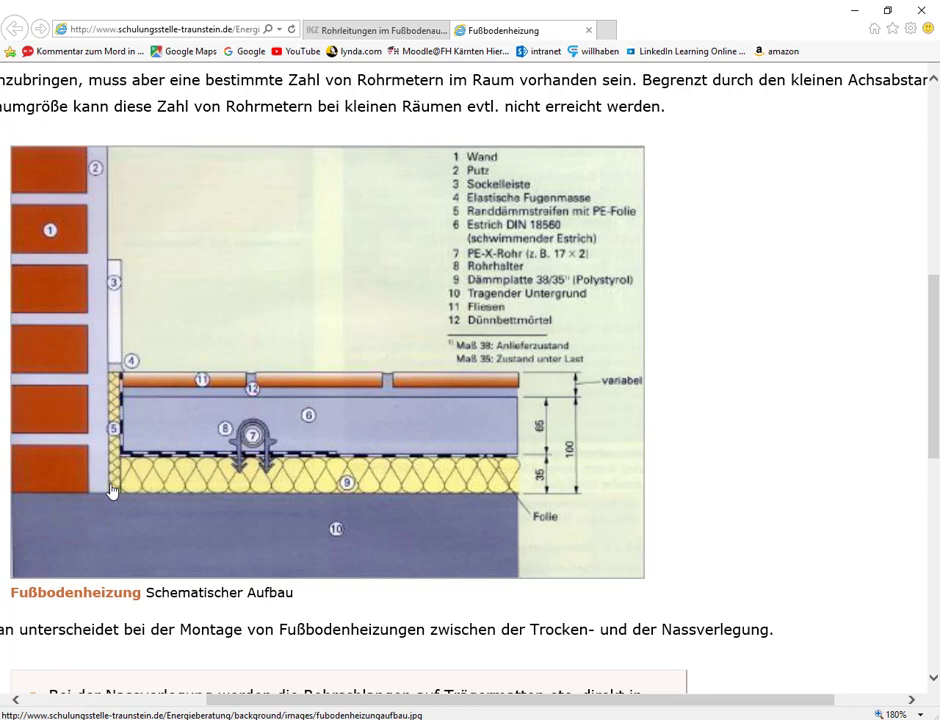
pyautogui.click(854, 10)
pyautogui.scroll(4, 621, 359)
# Select the top, left, bottom and right GK 1.5 cladding walls and review their properties
pyautogui.scroll(5, 634, 290)
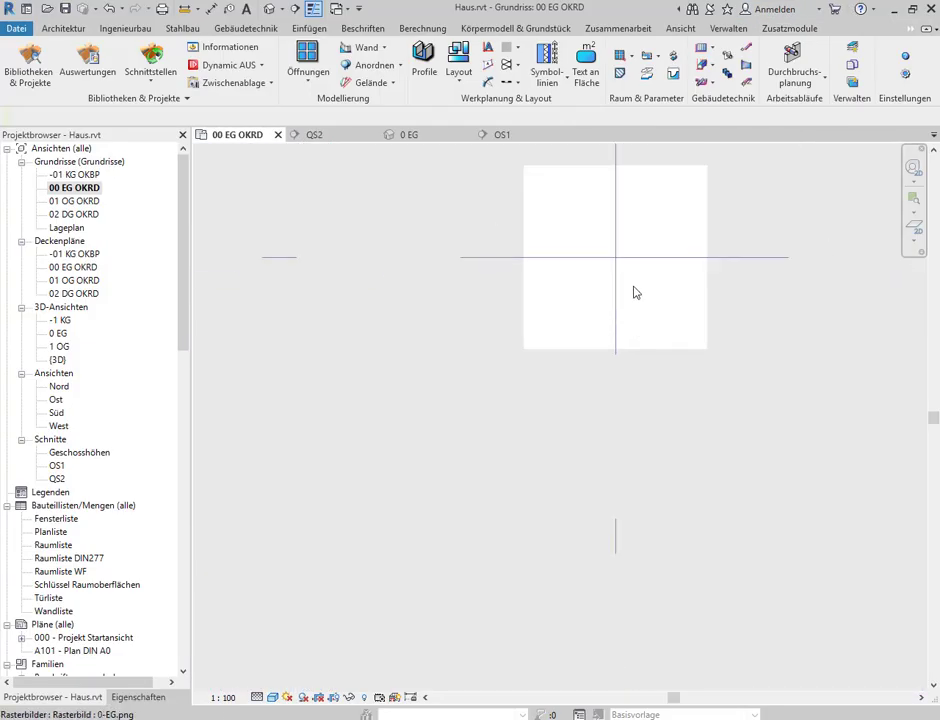
pyautogui.moveTo(612, 240); pyautogui.dragTo(545, 376, button='middle')
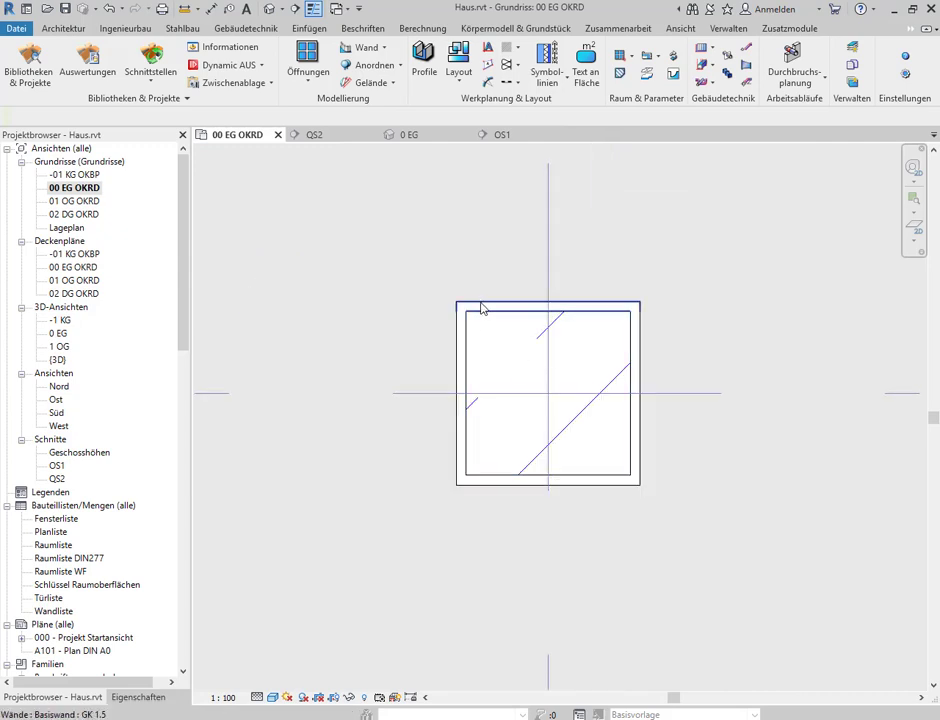
pyautogui.click(481, 308)
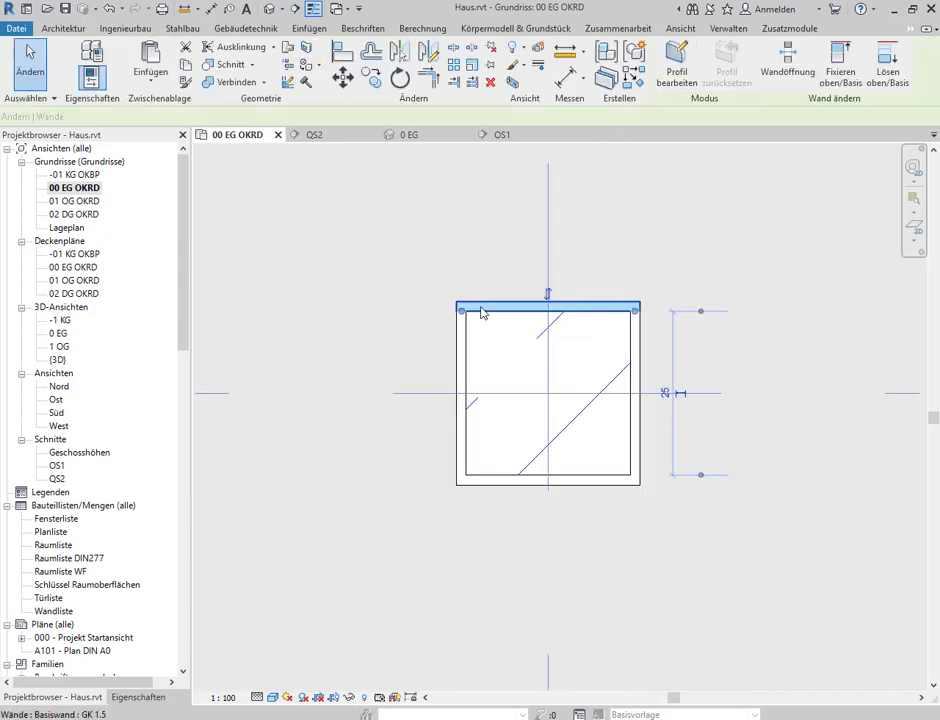
pyautogui.click(461, 322)
pyautogui.click(572, 481)
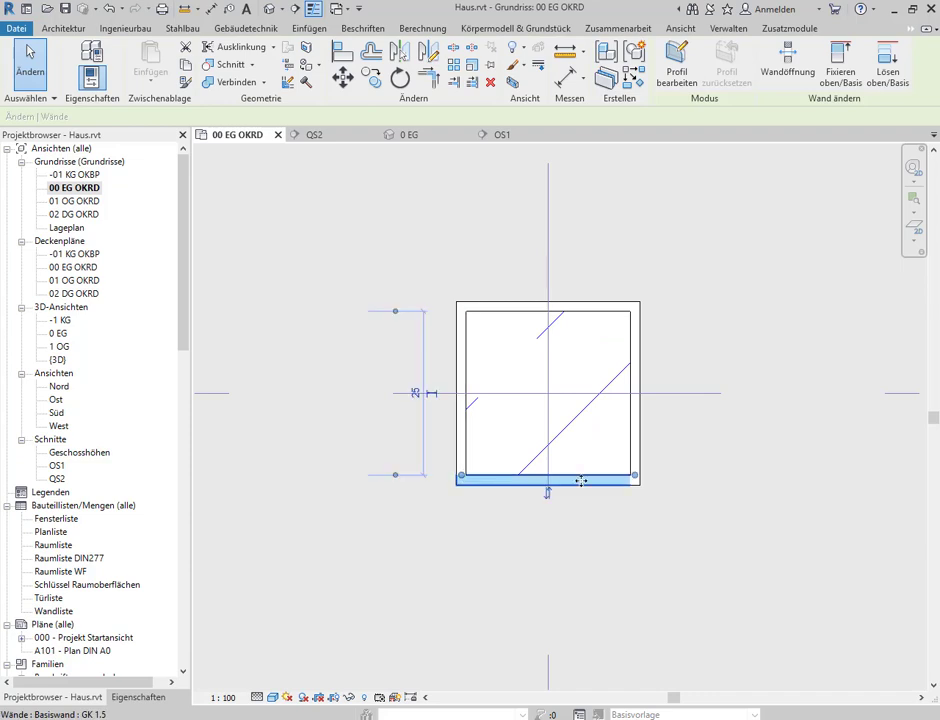
pyautogui.click(636, 432)
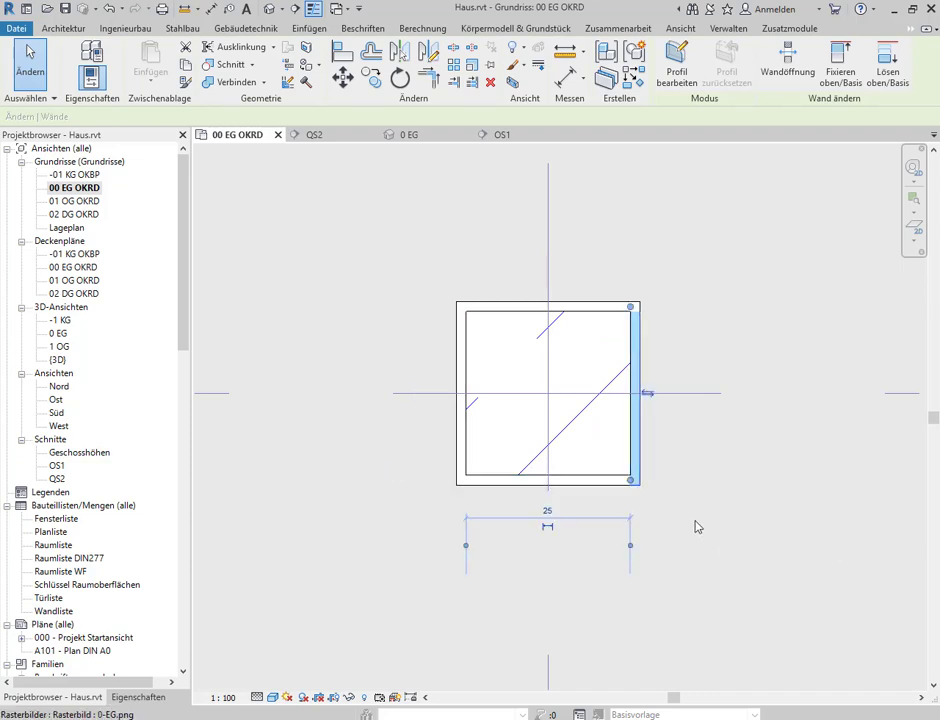
pyautogui.click(138, 697)
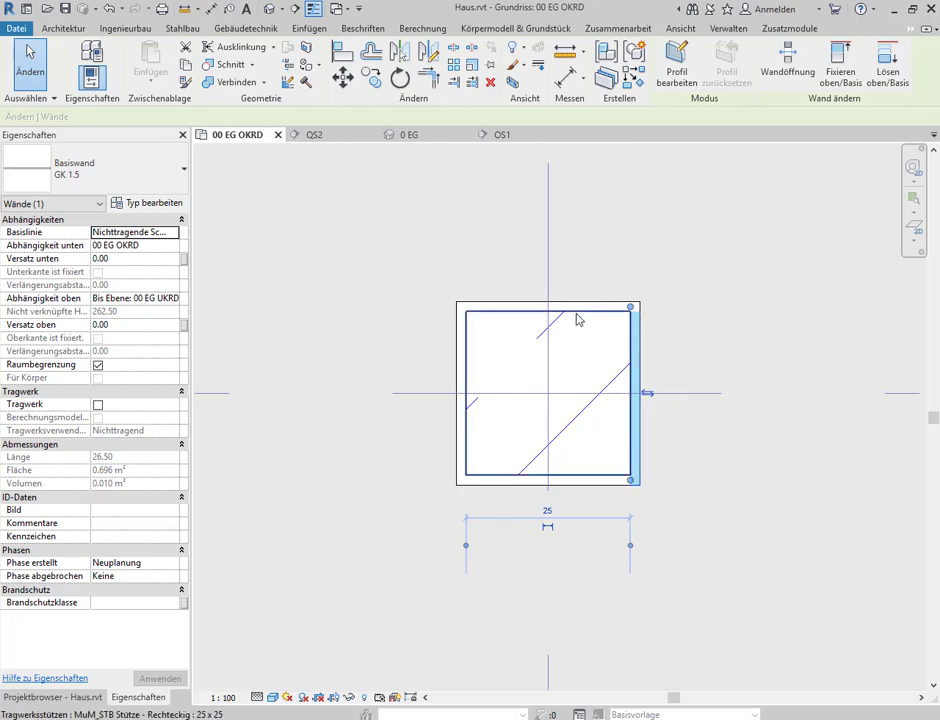
# Delete the top, left, right and bottom cladding walls one by one
pyautogui.click(527, 316)
pyautogui.click(510, 310)
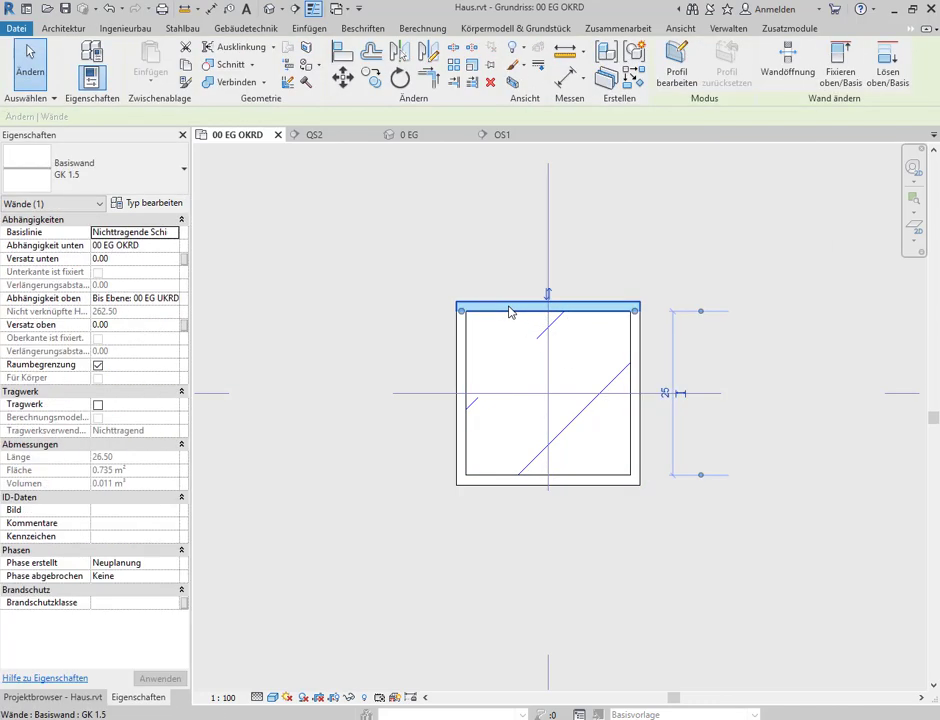
pyautogui.press('Delete')
pyautogui.click(462, 348)
pyautogui.press('Delete')
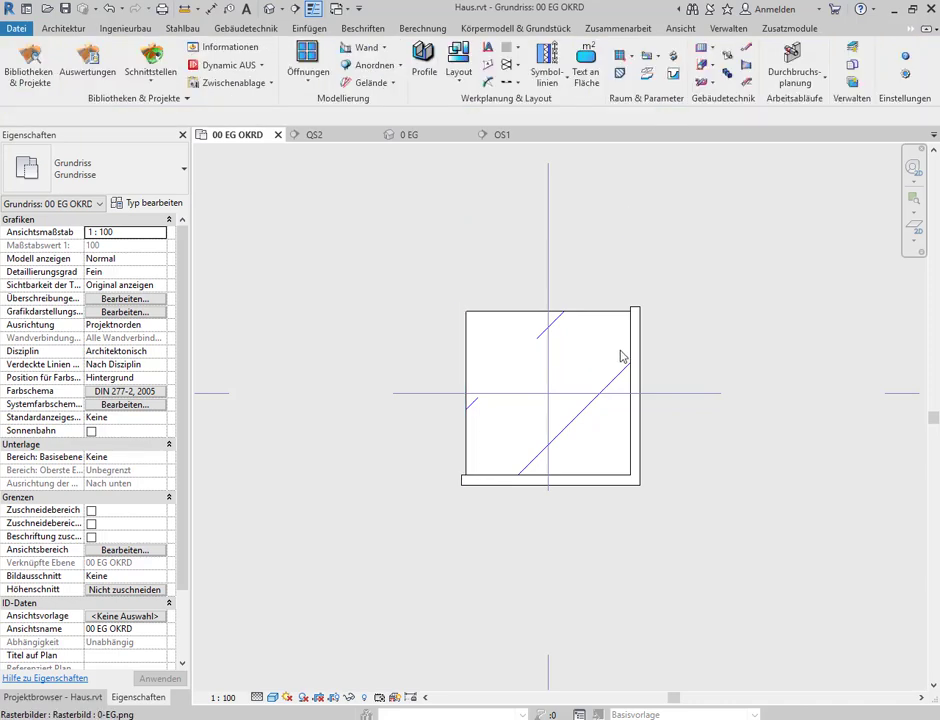
pyautogui.click(636, 353)
pyautogui.press('Delete')
pyautogui.click(622, 481)
pyautogui.press('Delete')
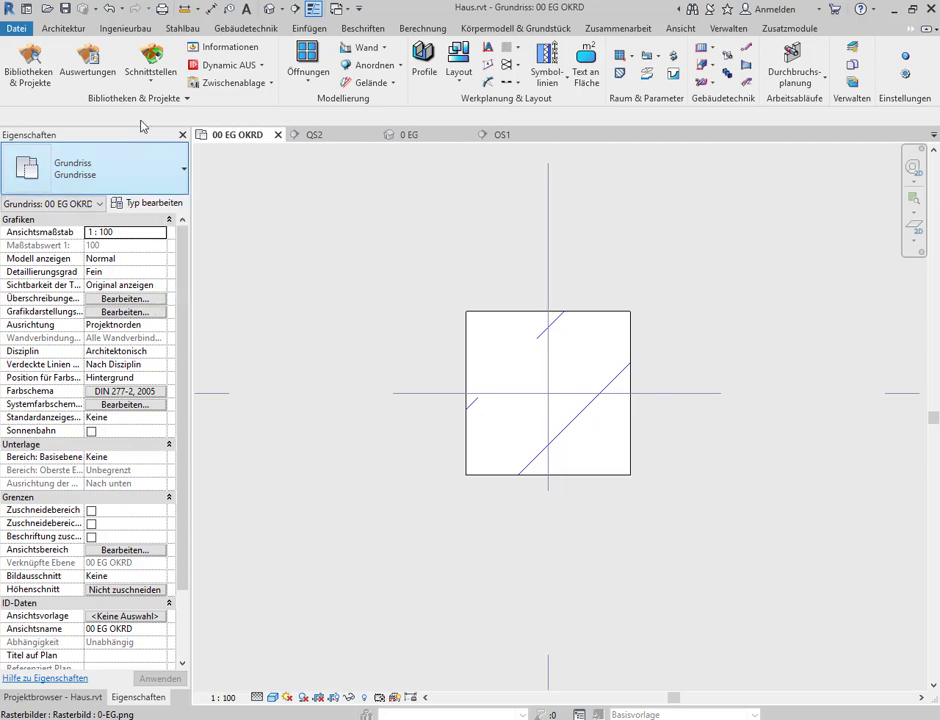
pyautogui.click(66, 28)
# Start a GK 1.5 wall in Rechteck mode with Versatz unten 0.15, dismissing the save reminder
pyautogui.click(82, 76)
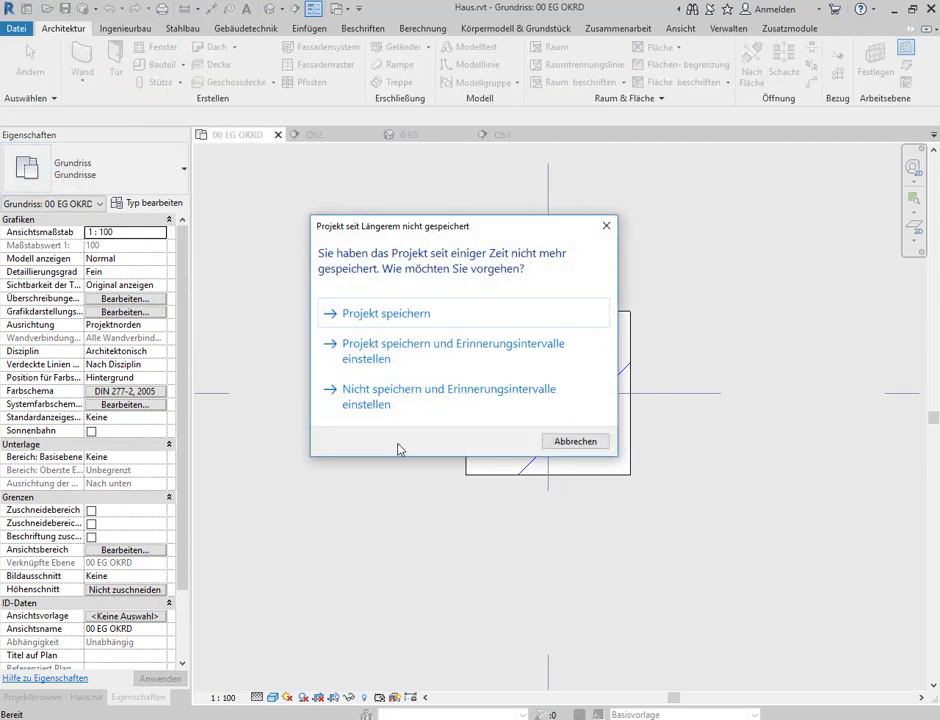
pyautogui.click(590, 447)
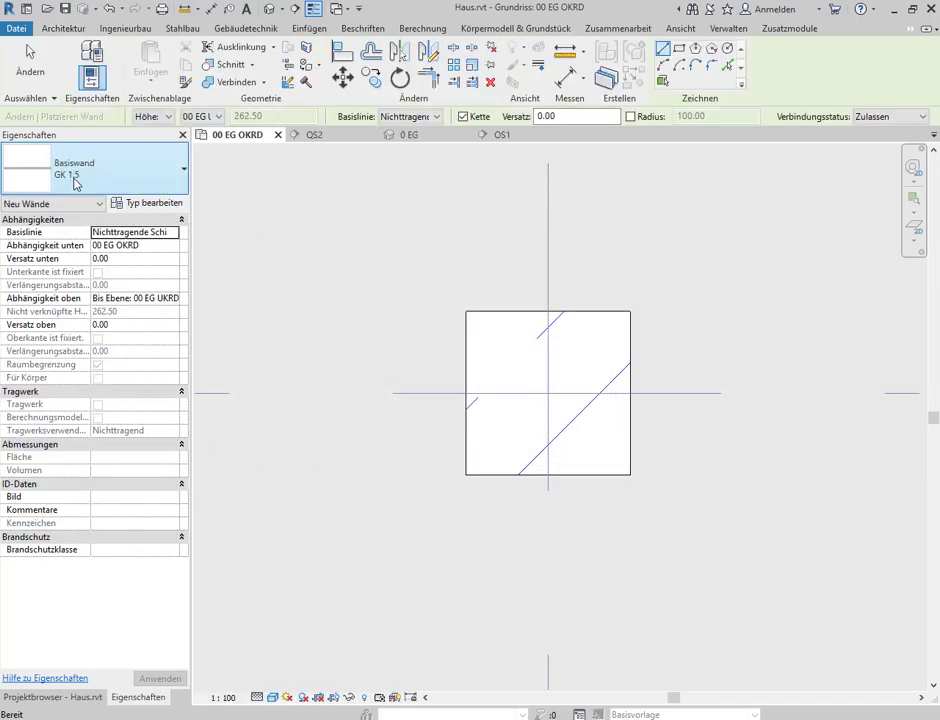
pyautogui.click(679, 48)
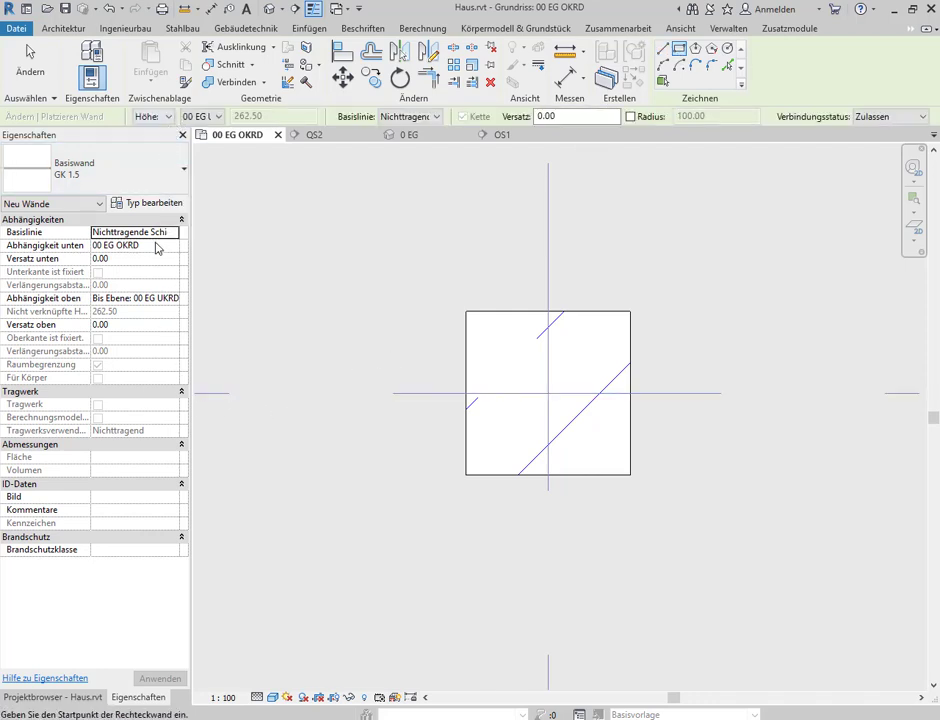
pyautogui.click(128, 260)
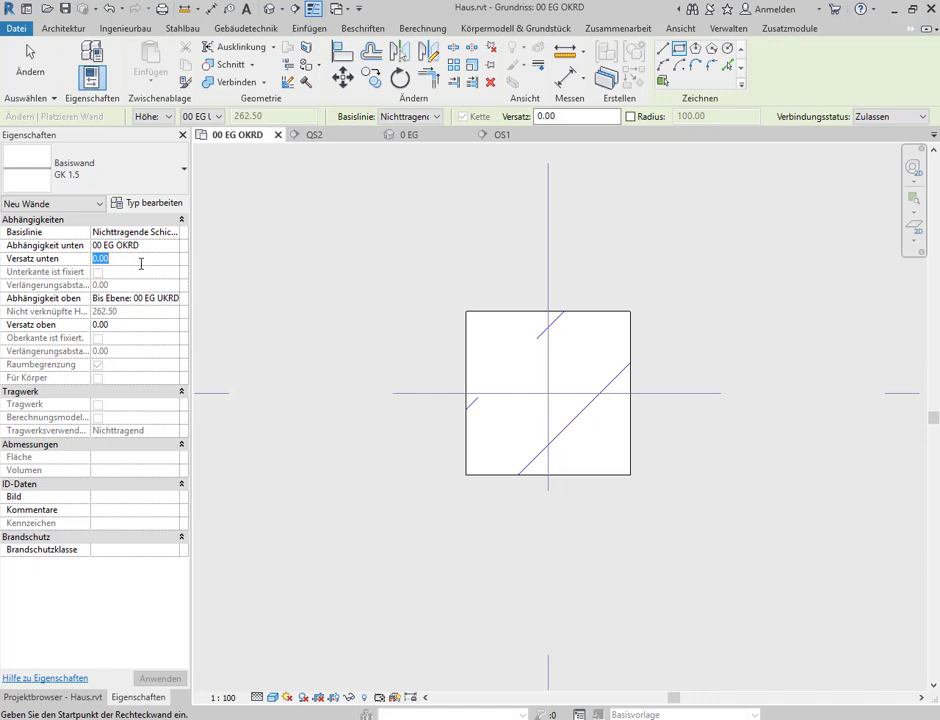
pyautogui.write('0')
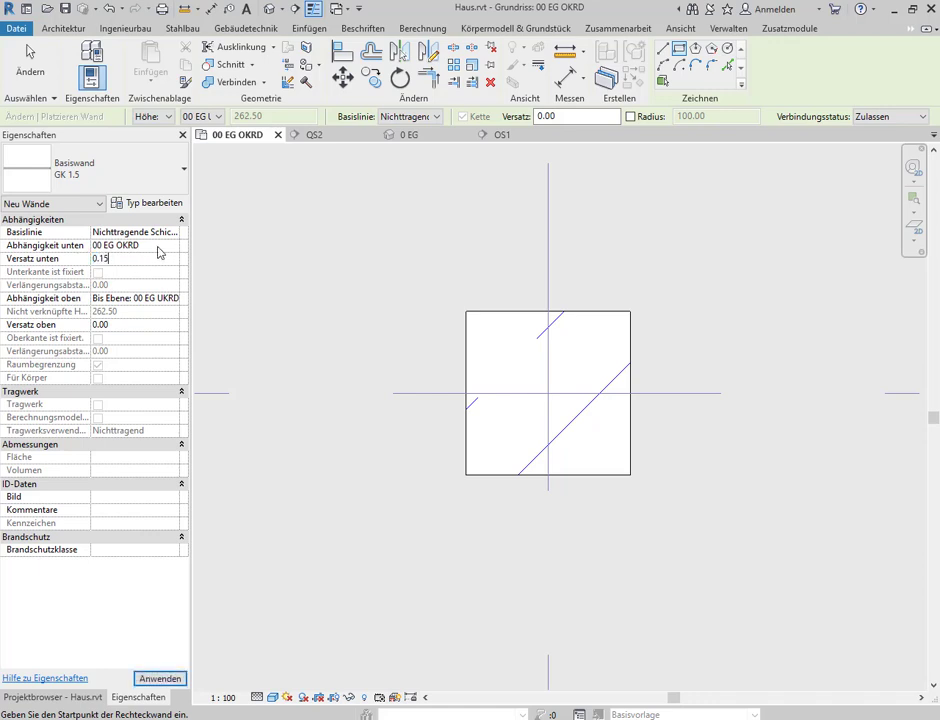
pyautogui.click(158, 246)
pyautogui.click(141, 260)
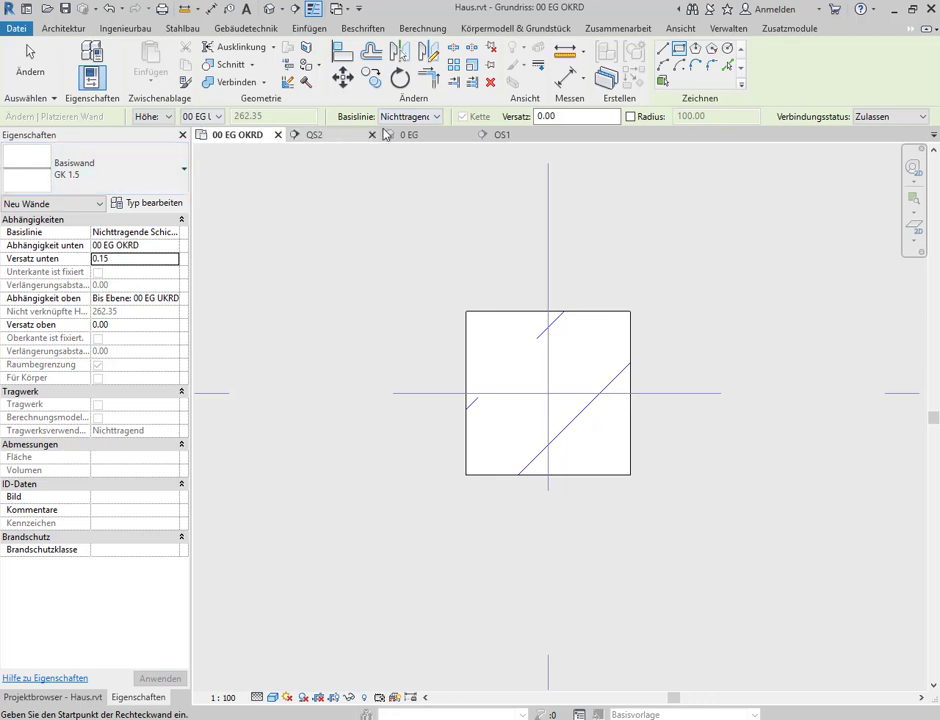
# With Basislinie 'Tragende Schicht: Innenkante', draw a wall rectangle around the column, then undo it
pyautogui.click(435, 117)
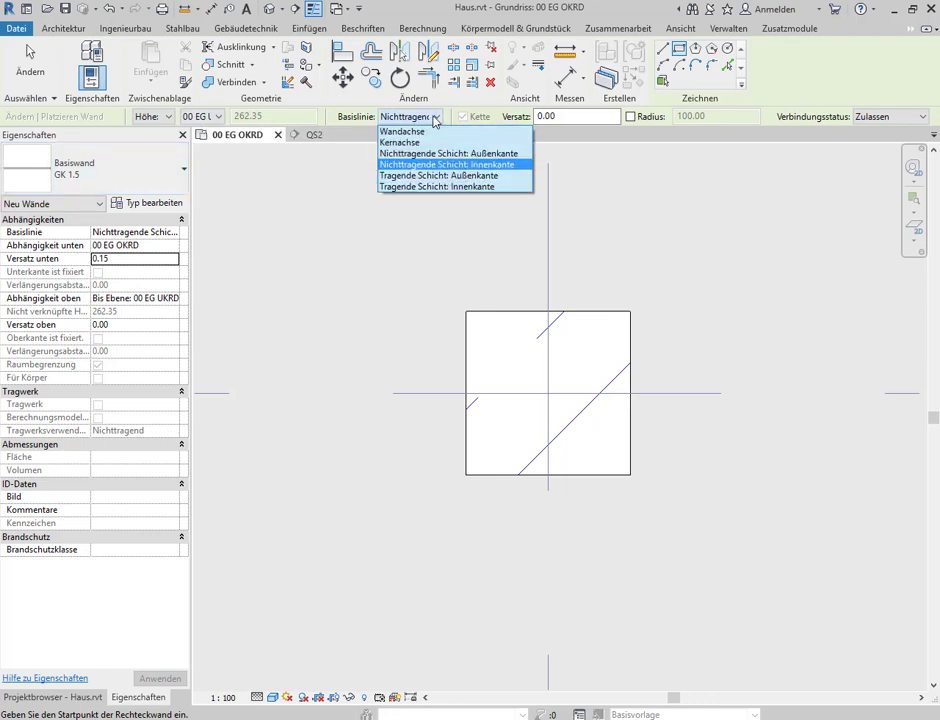
pyautogui.click(441, 187)
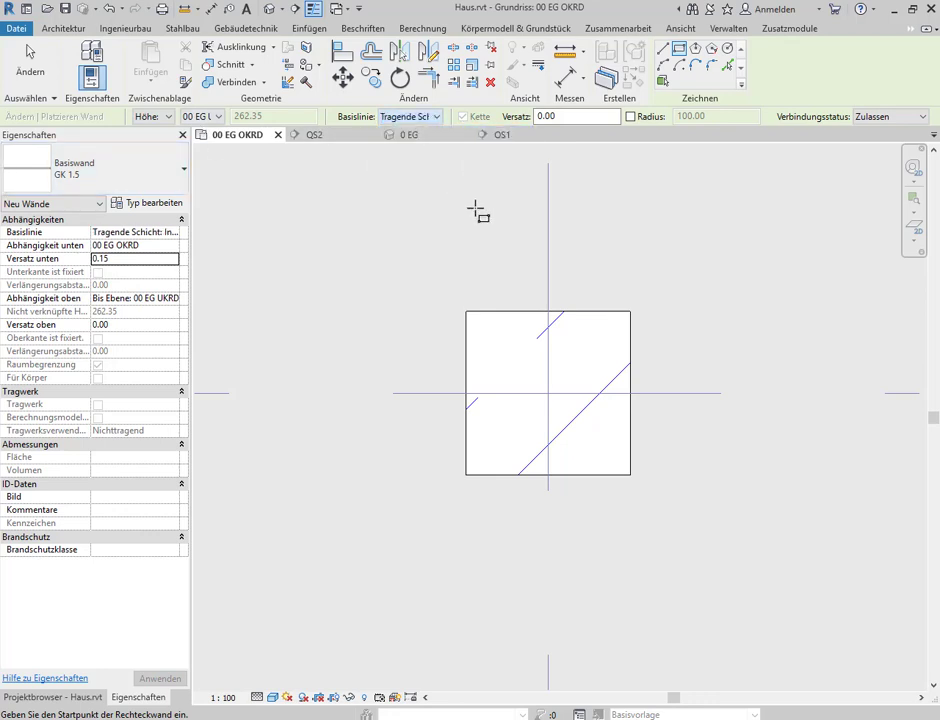
pyautogui.click(466, 311)
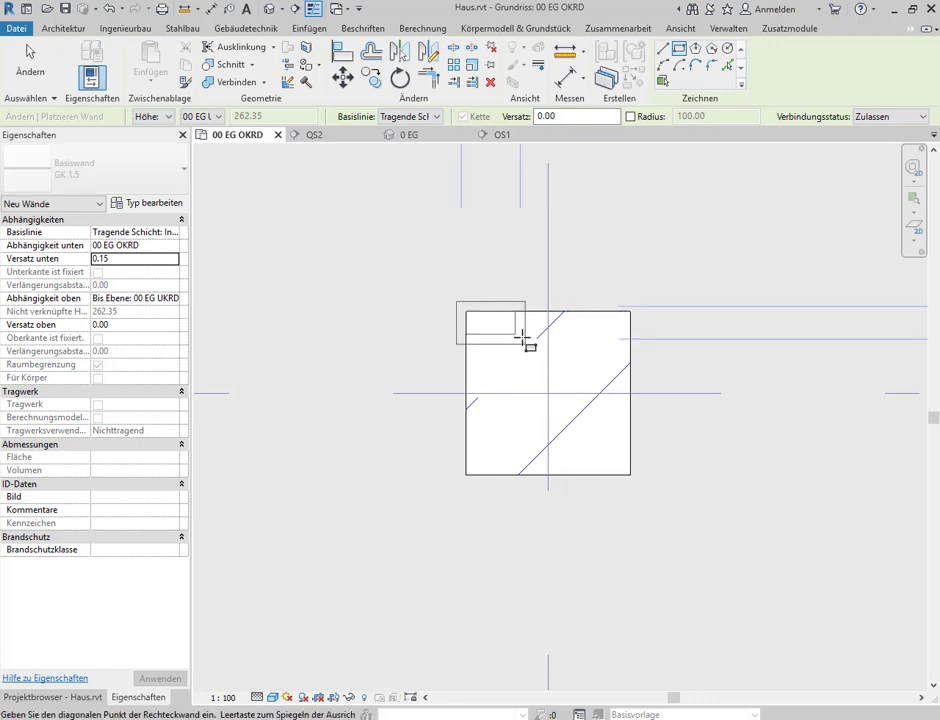
pyautogui.click(630, 473)
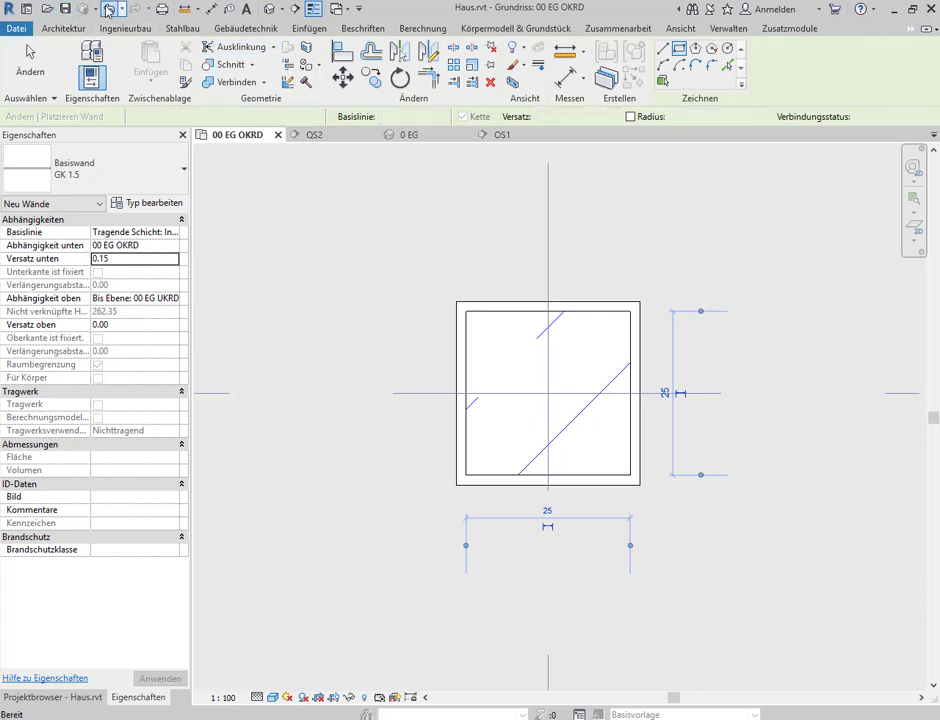
pyautogui.click(108, 8)
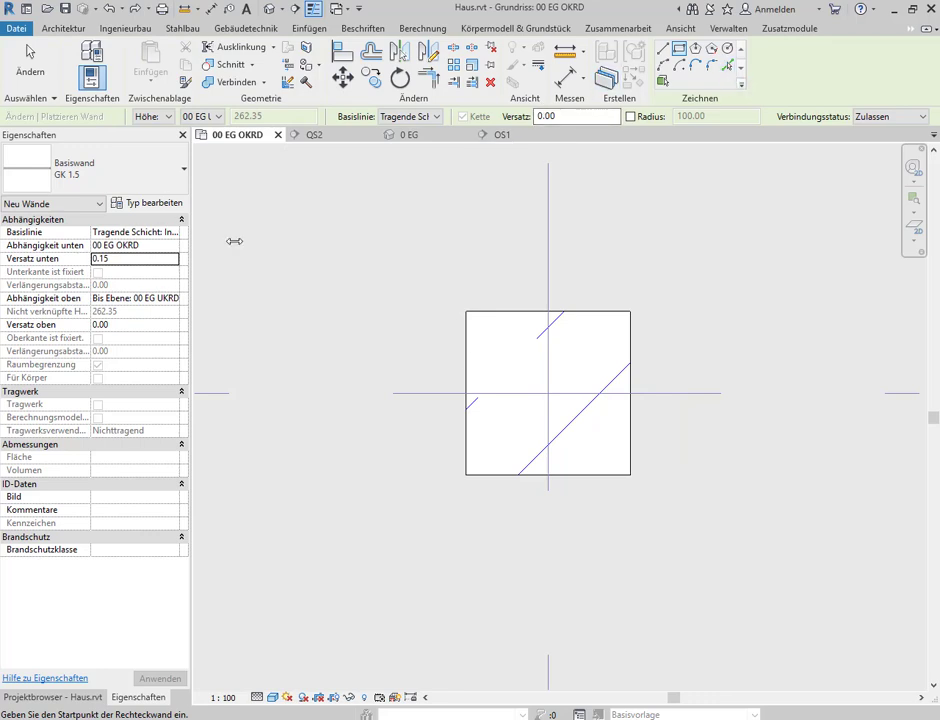
# Place GK 1.5 walls by picking the column's edges with 'Tragende Schicht: Innenkante' alignment, then exit
pyautogui.click(727, 65)
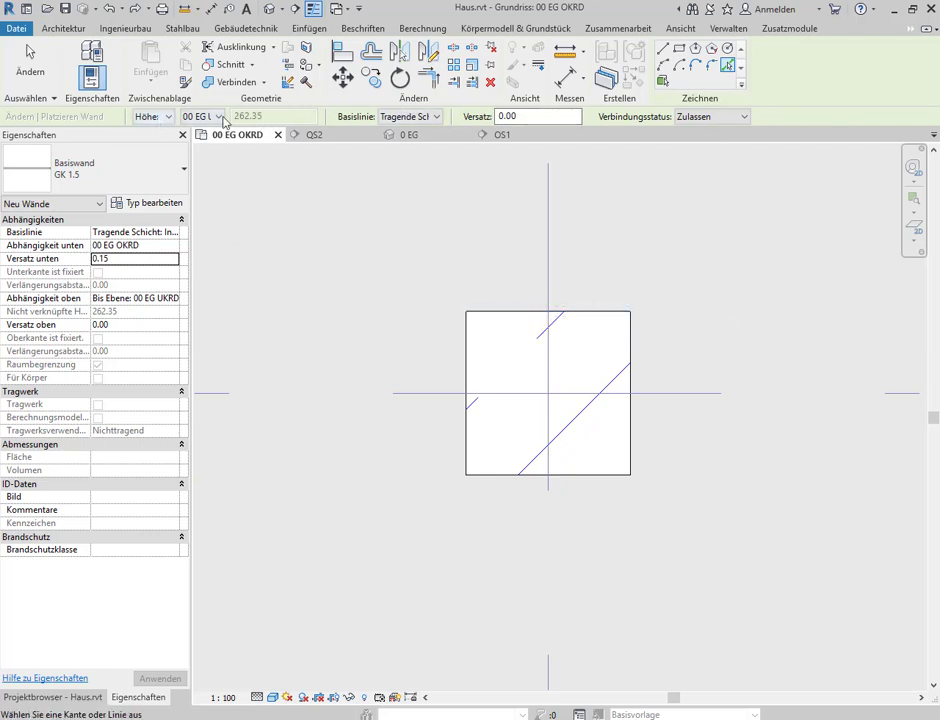
pyautogui.click(436, 117)
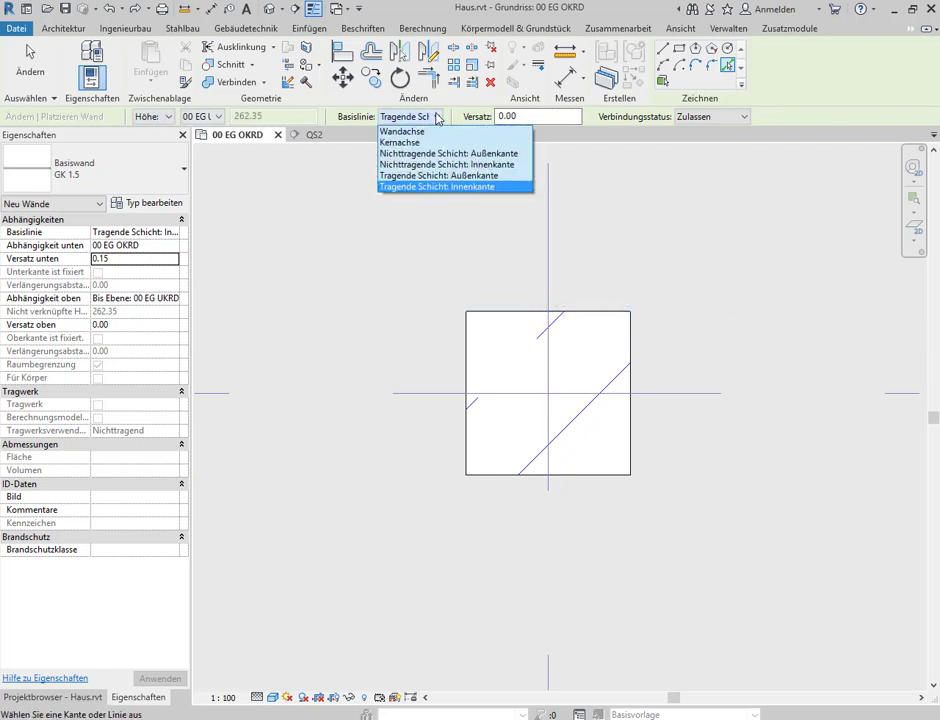
pyautogui.click(437, 187)
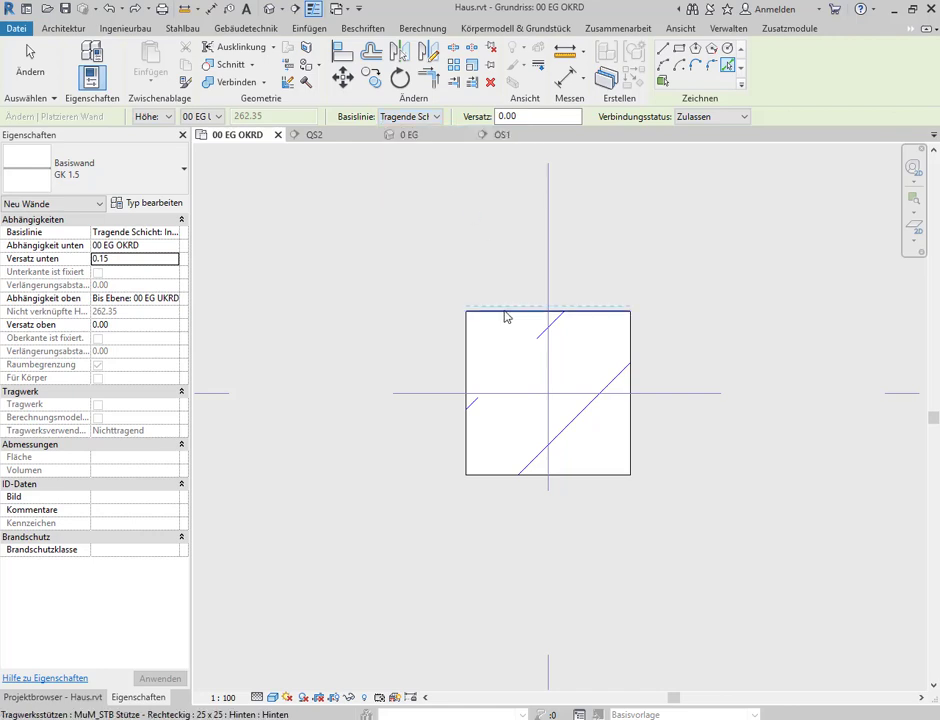
pyautogui.scroll(2, 545, 325)
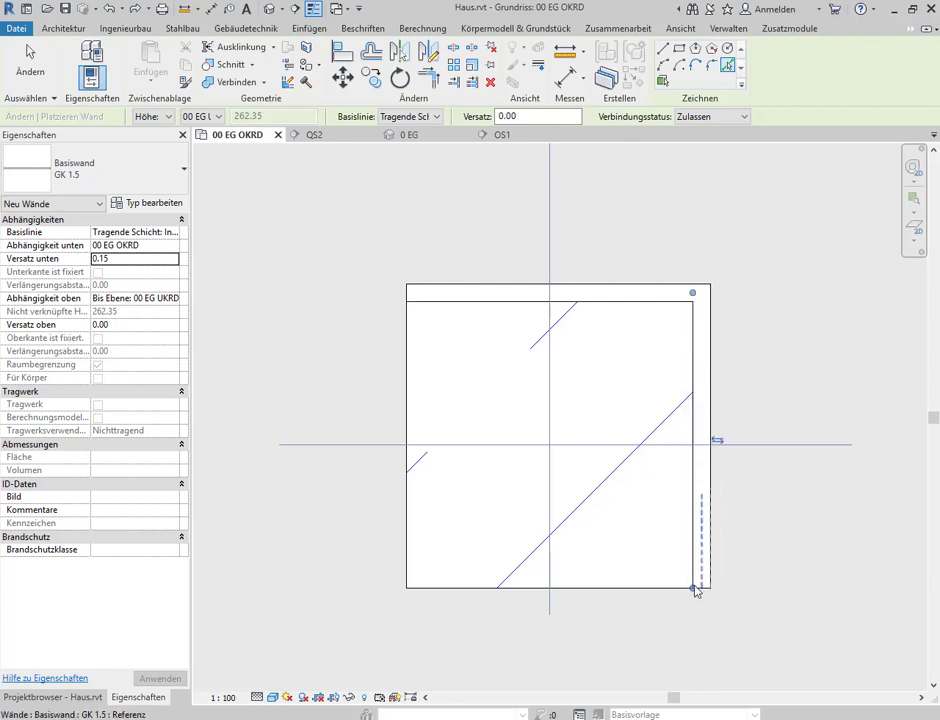
pyautogui.click(695, 575)
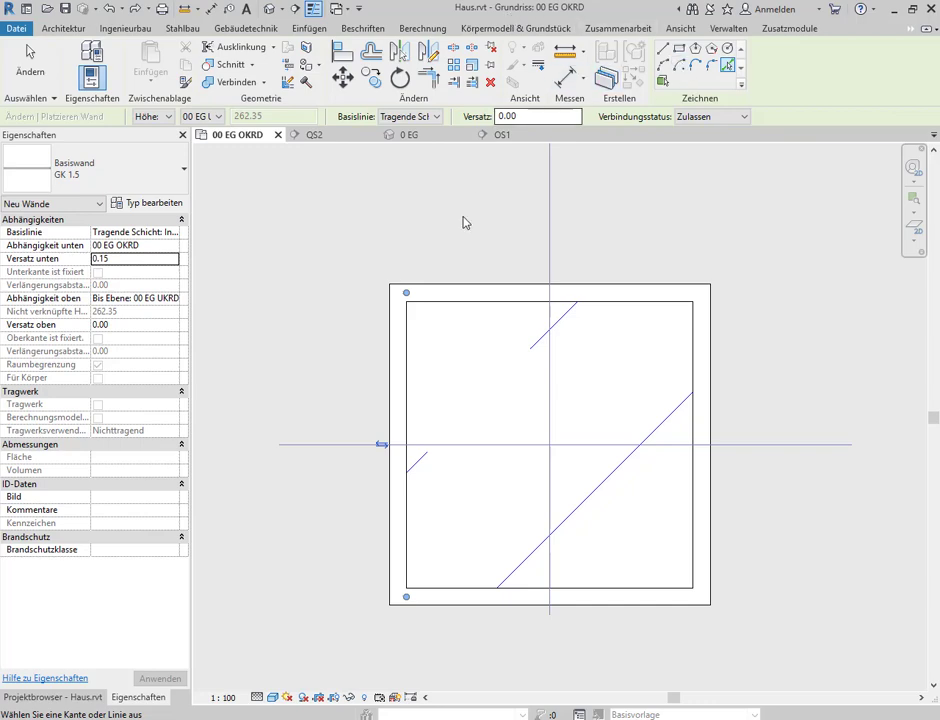
pyautogui.scroll(-2, 464, 220)
pyautogui.press('Escape')
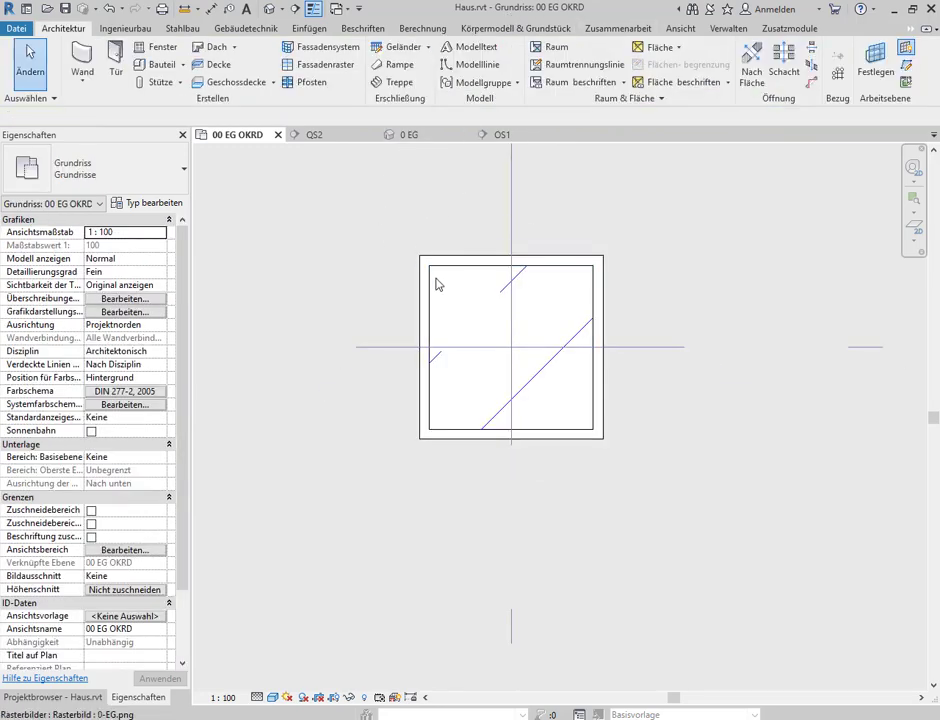
pyautogui.click(431, 289)
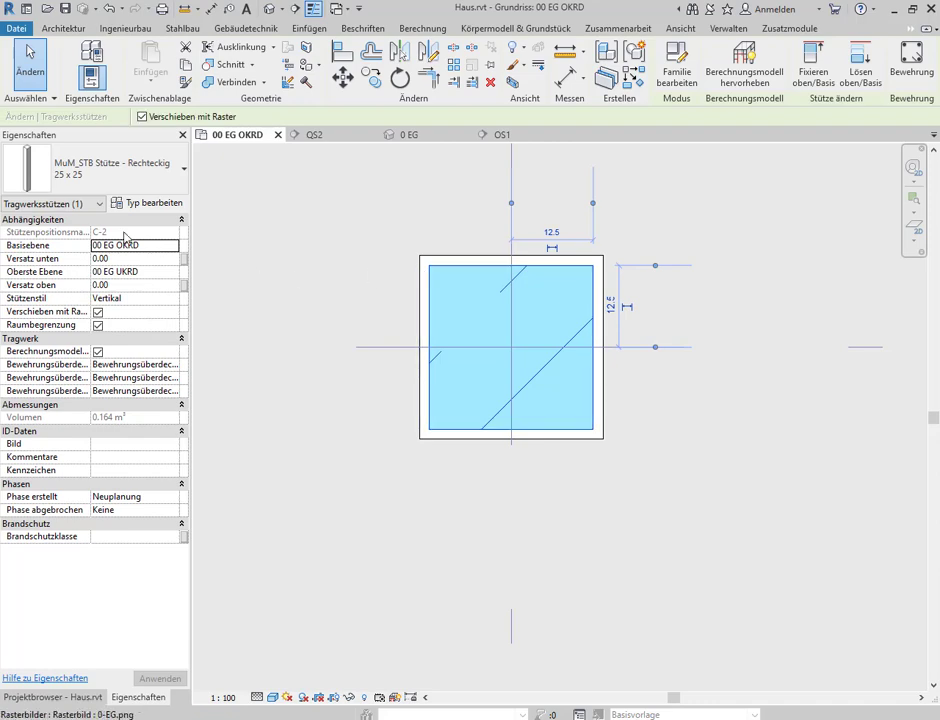
pyautogui.click(157, 175)
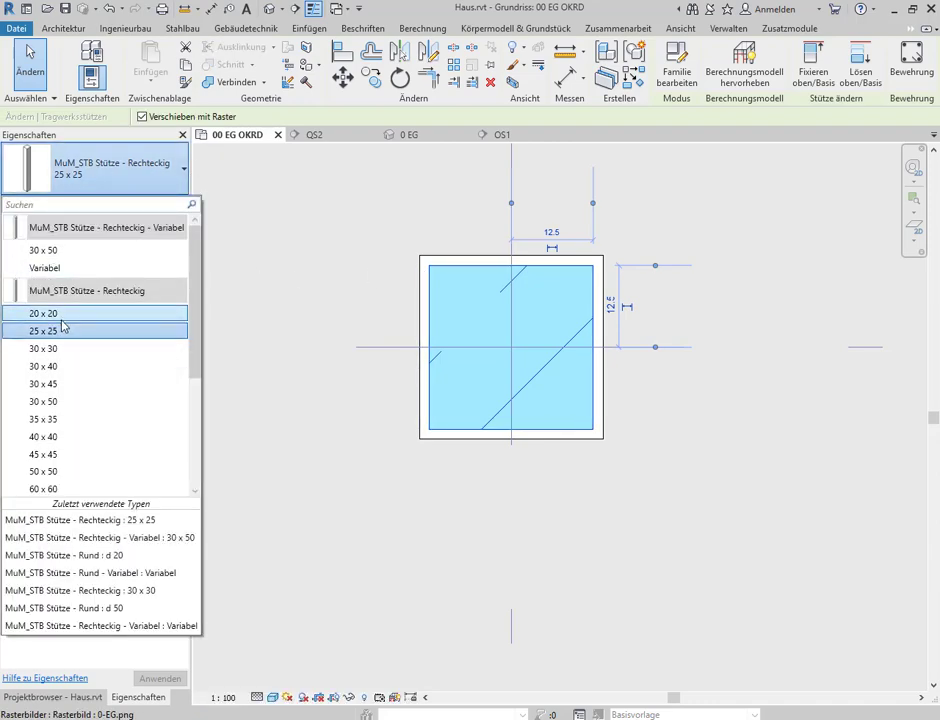
pyautogui.click(62, 328)
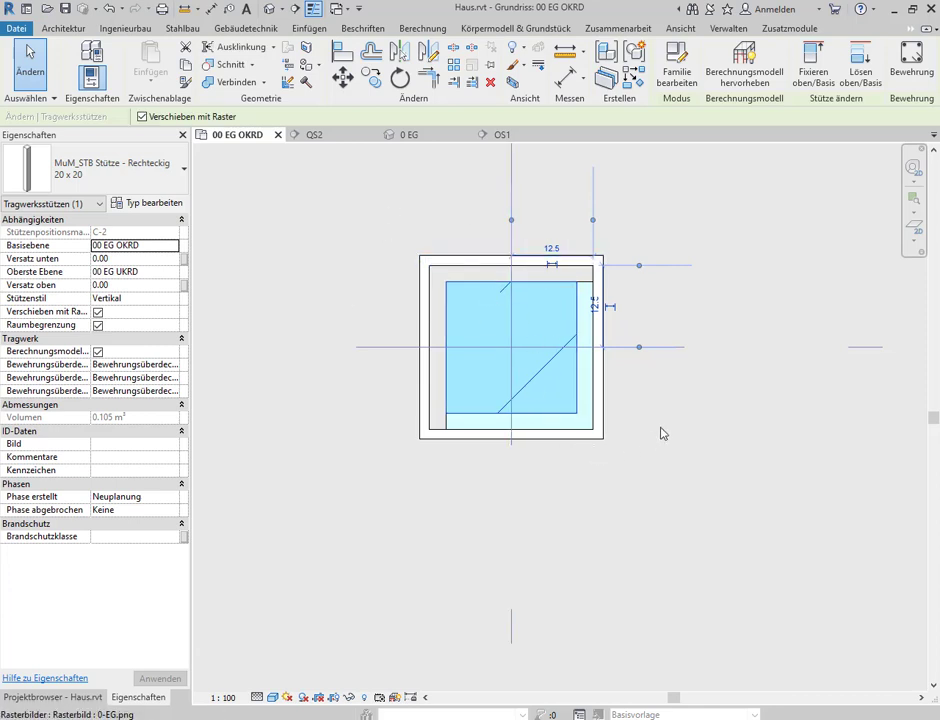
pyautogui.click(612, 424)
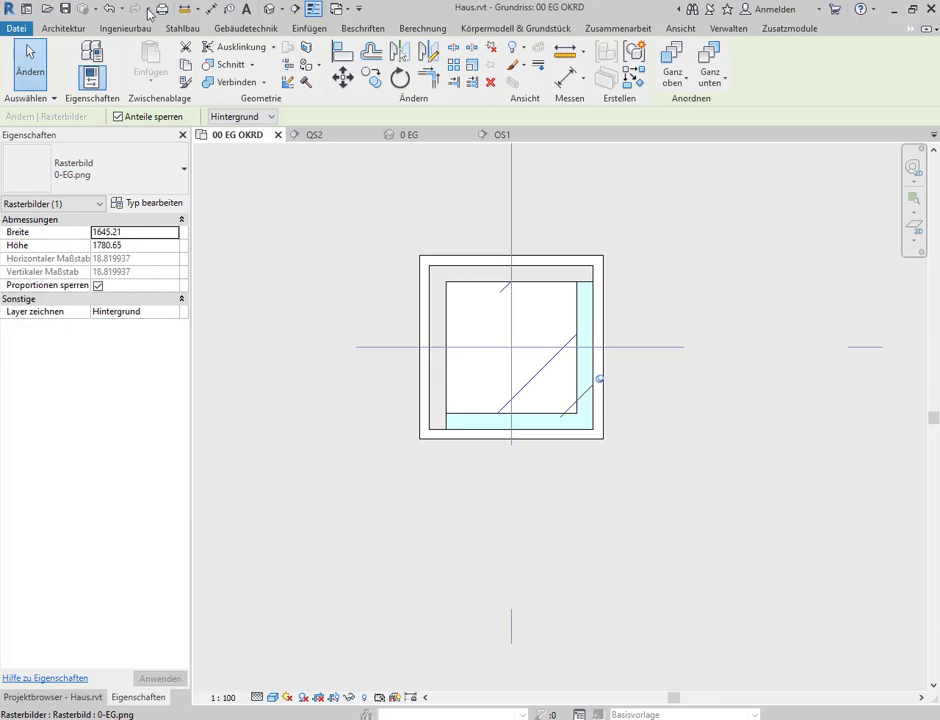
pyautogui.click(109, 9)
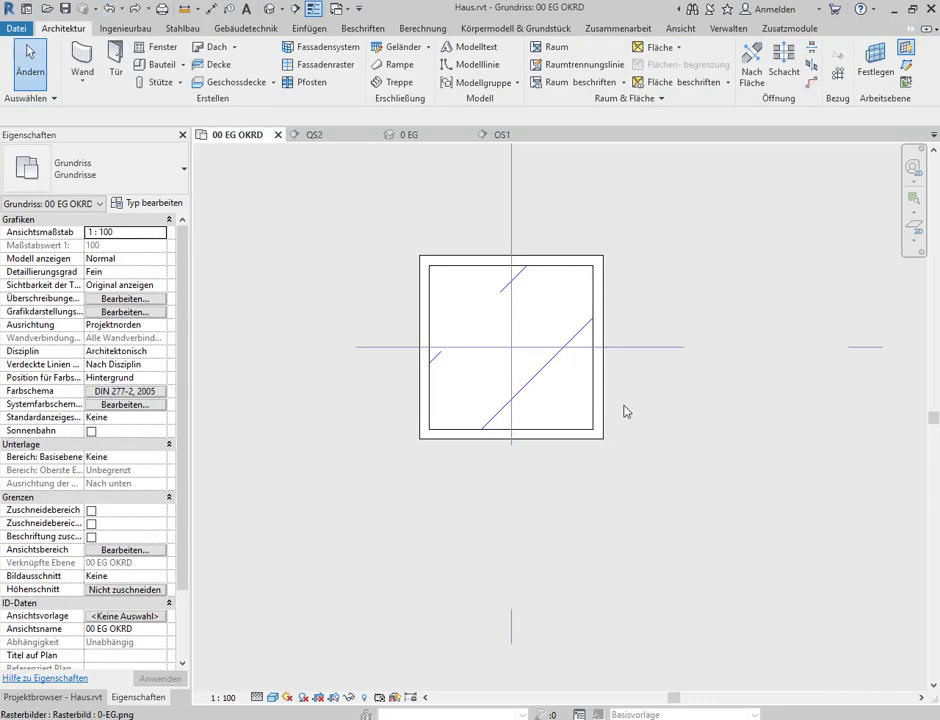
pyautogui.click(535, 275)
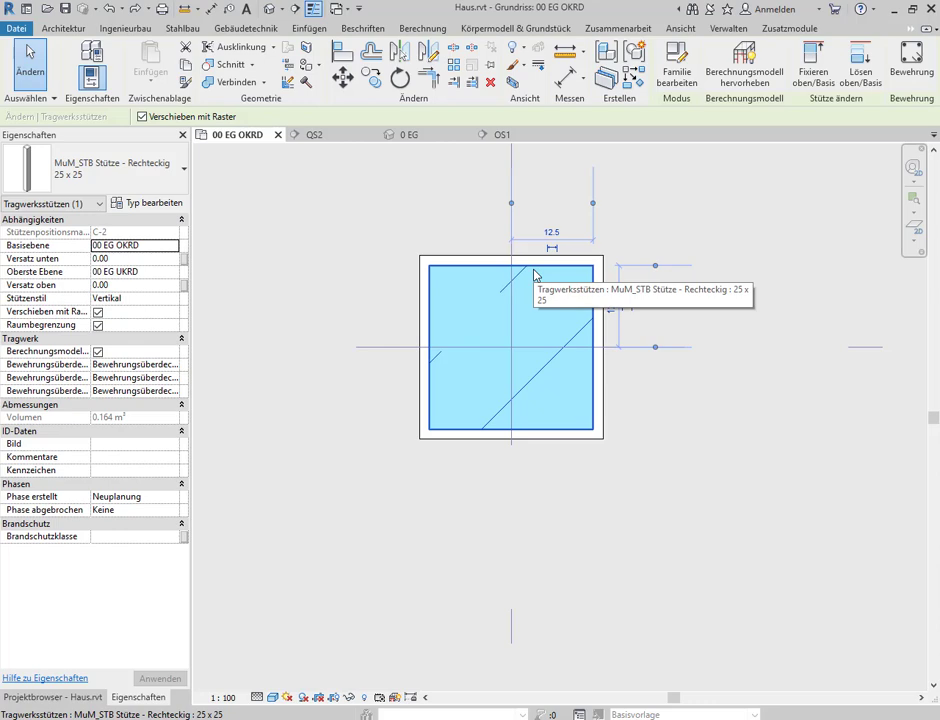
pyautogui.press('Escape')
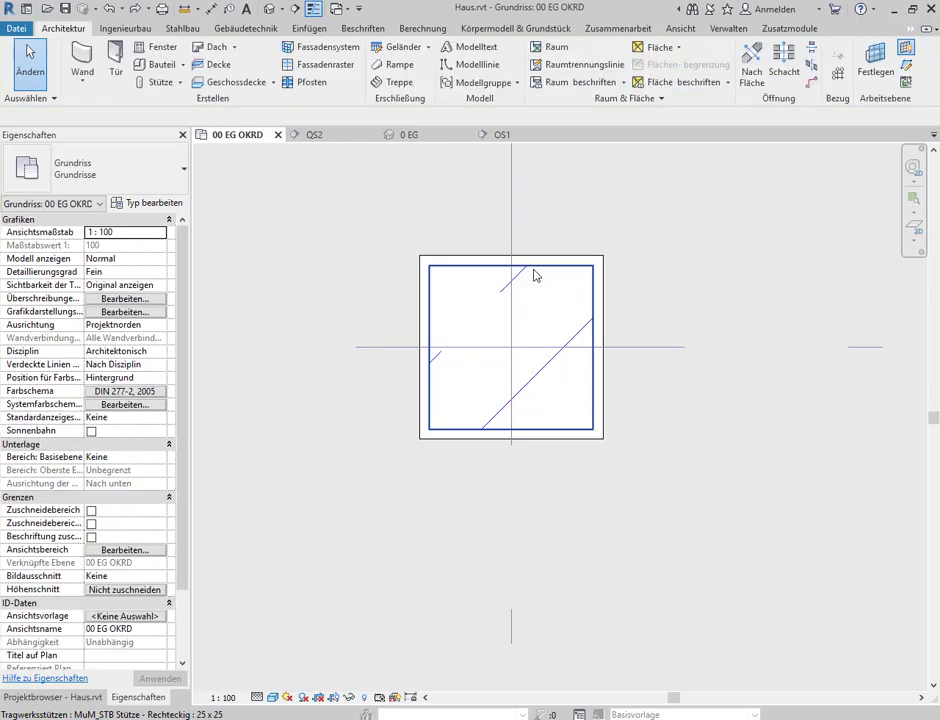
pyautogui.click(534, 275)
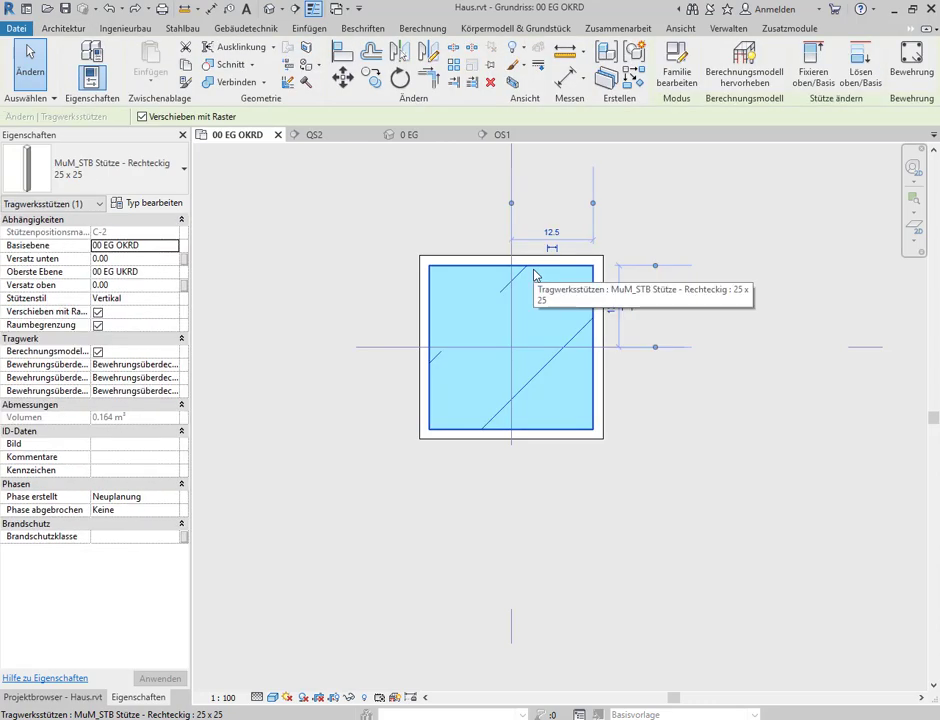
pyautogui.press('Escape')
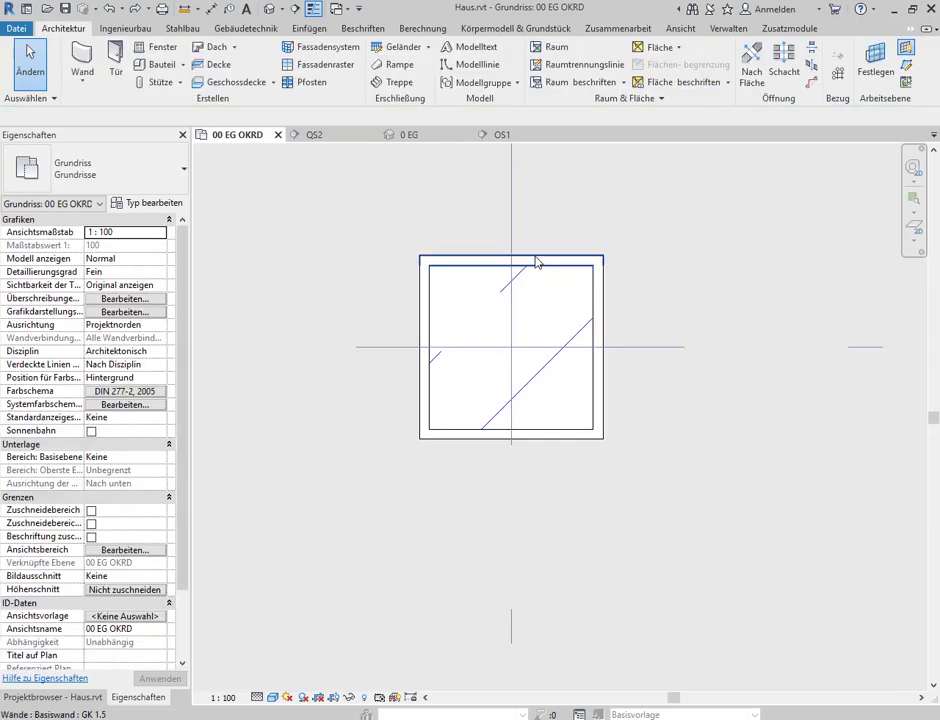
pyautogui.click(536, 263)
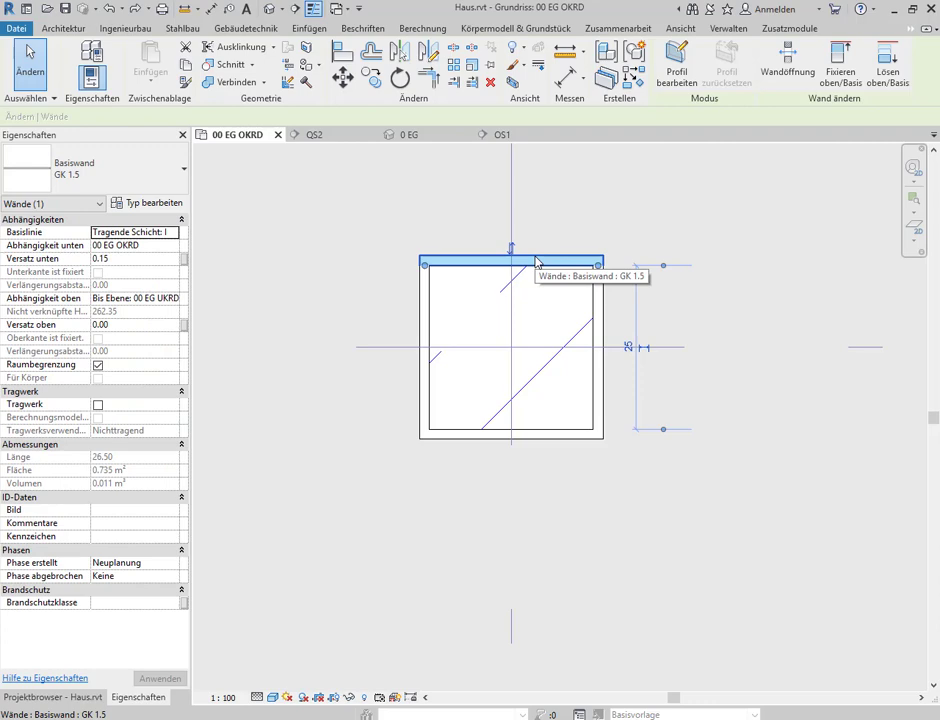
pyautogui.press('Escape')
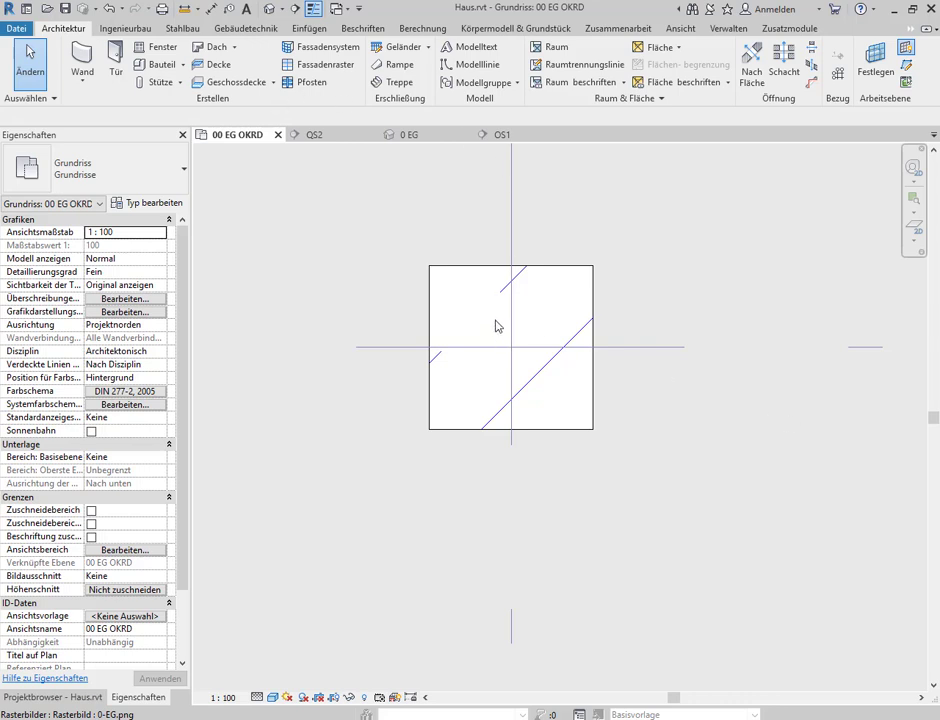
# Zoom out to view the bare column in the 00 EG OKRD plan
pyautogui.scroll(-2, 530, 423)
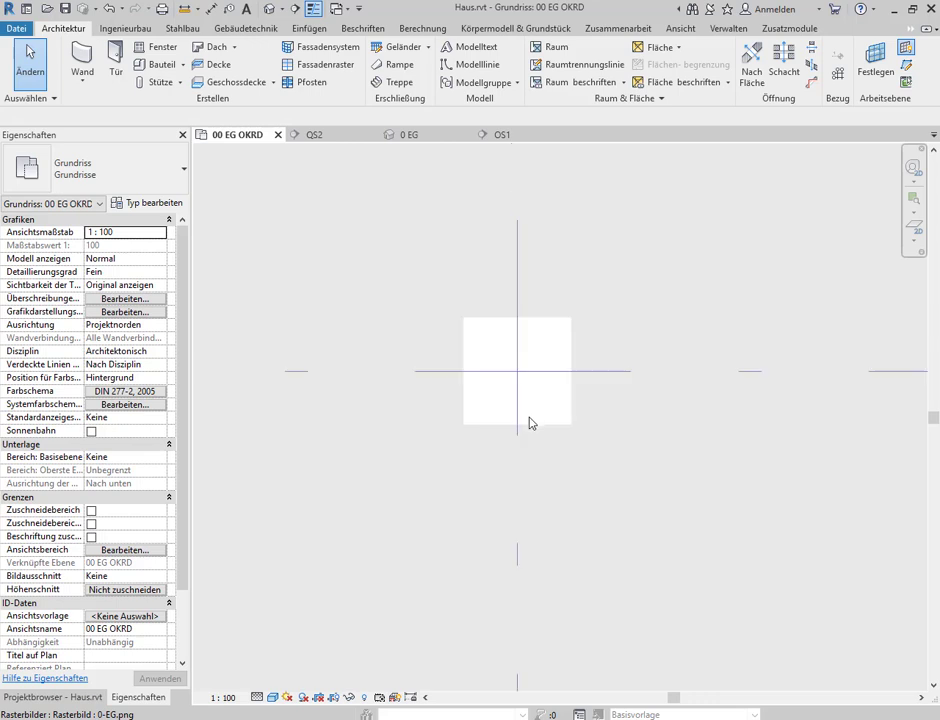
pyautogui.scroll(-2, 530, 423)
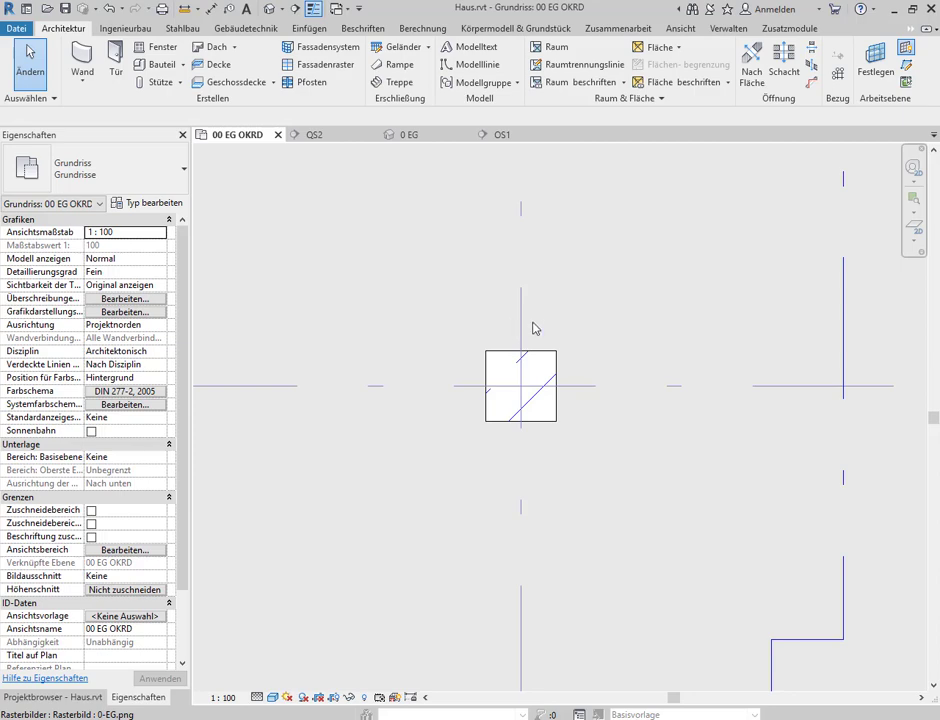
pyautogui.click(496, 359)
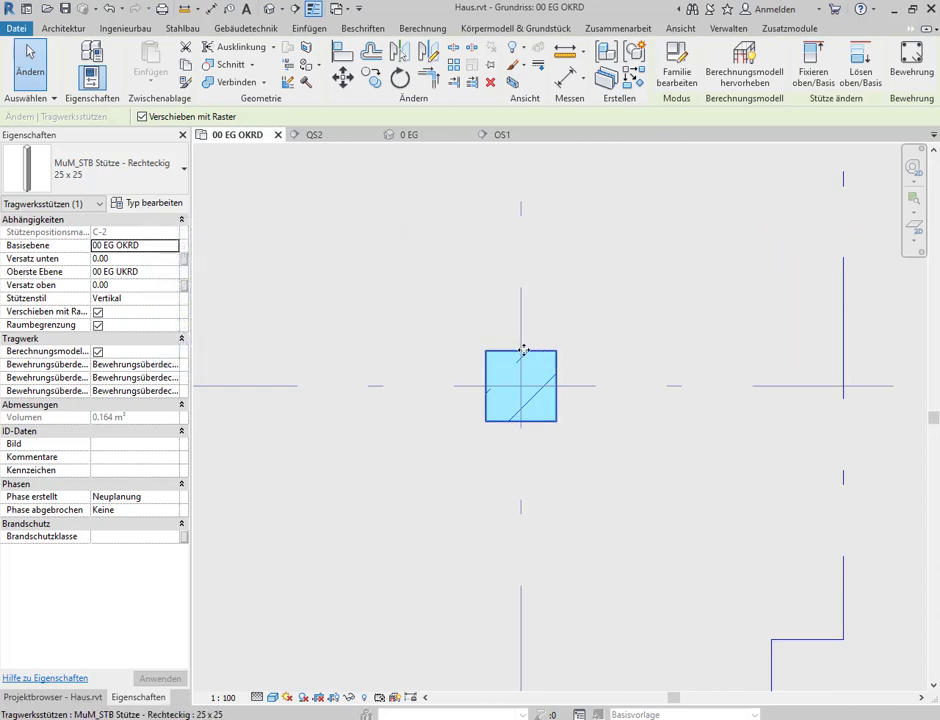
pyautogui.press('Escape')
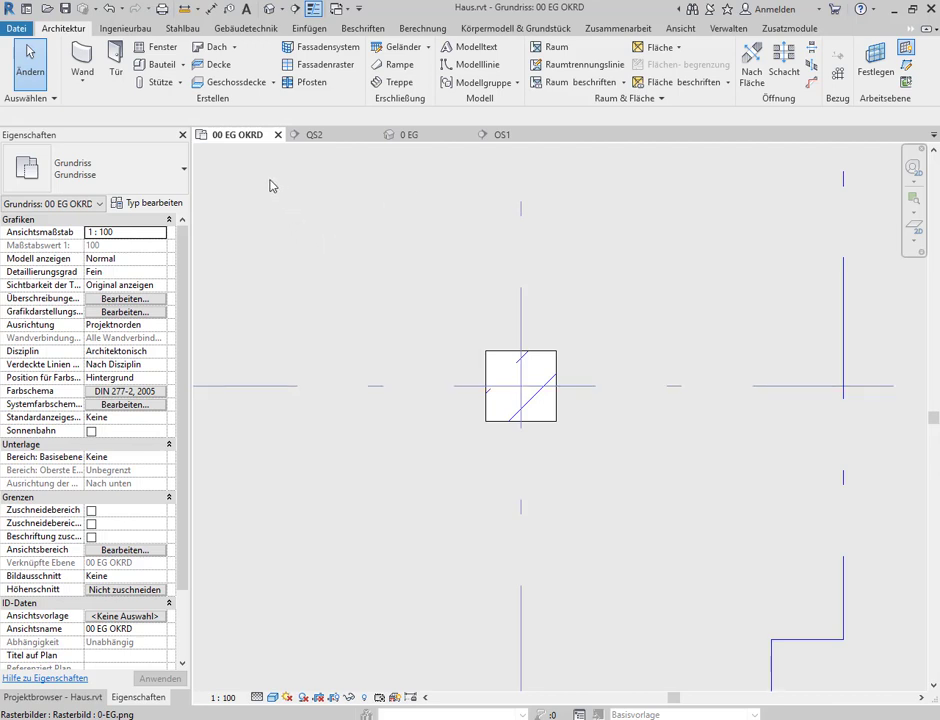
pyautogui.click(82, 82)
pyautogui.click(100, 106)
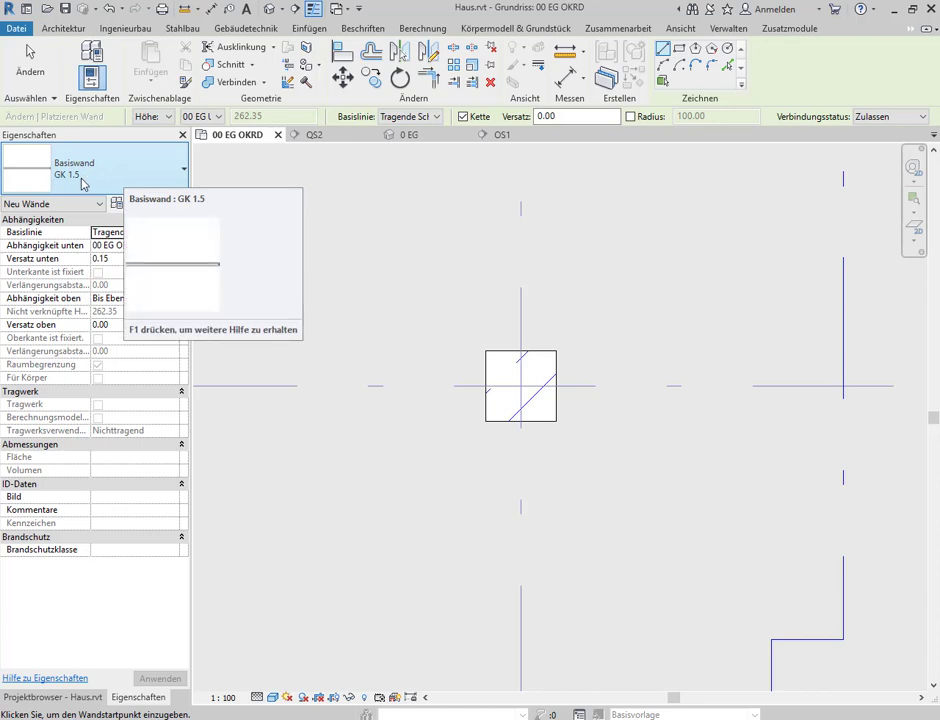
pyautogui.click(679, 48)
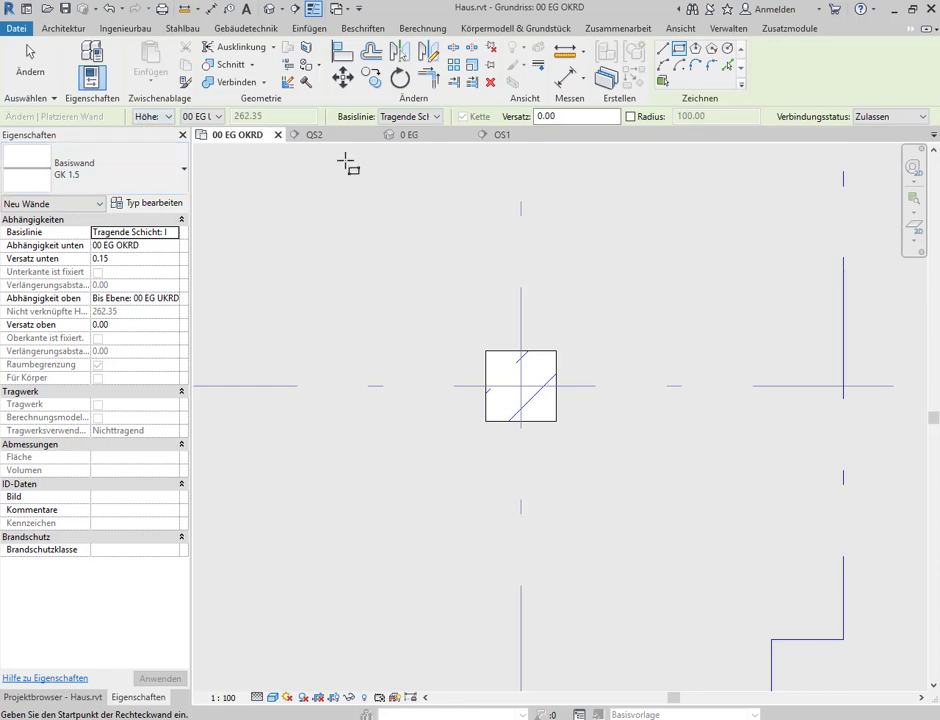
pyautogui.click(438, 117)
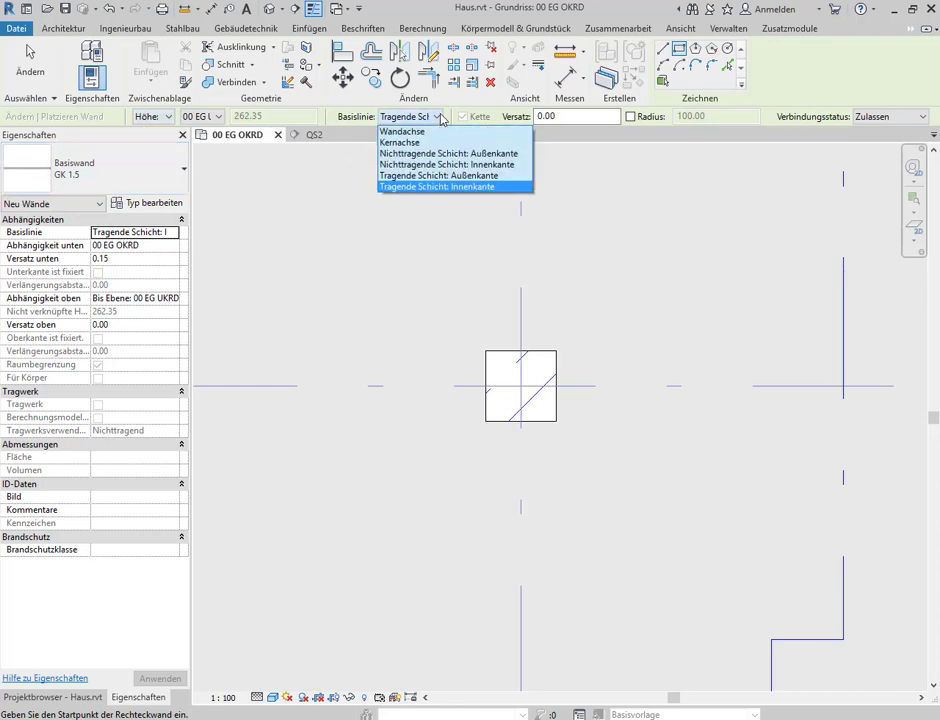
pyautogui.click(445, 187)
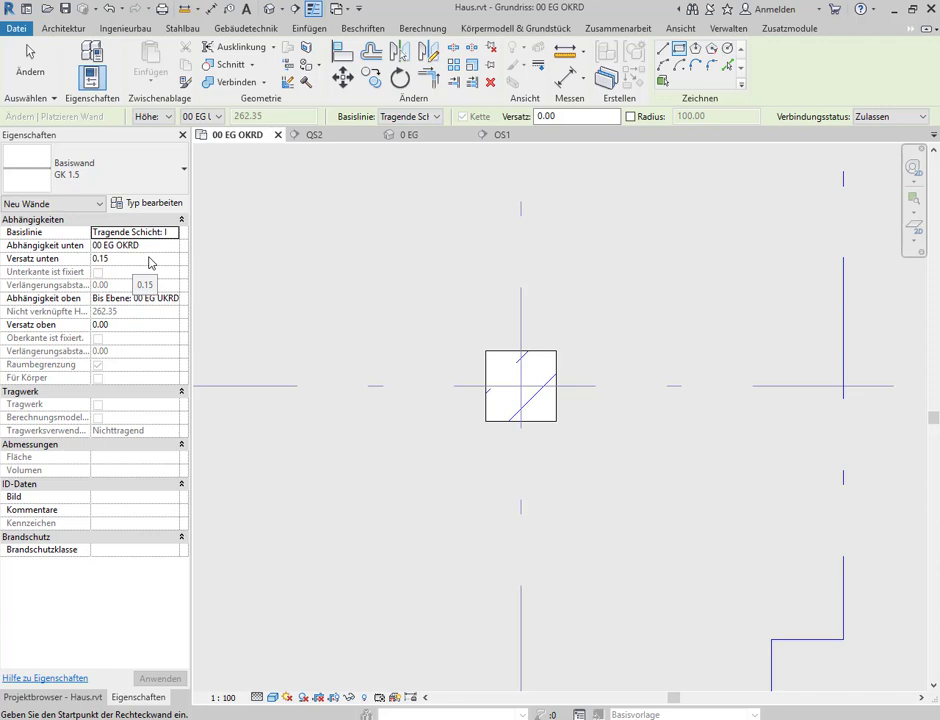
pyautogui.click(105, 259)
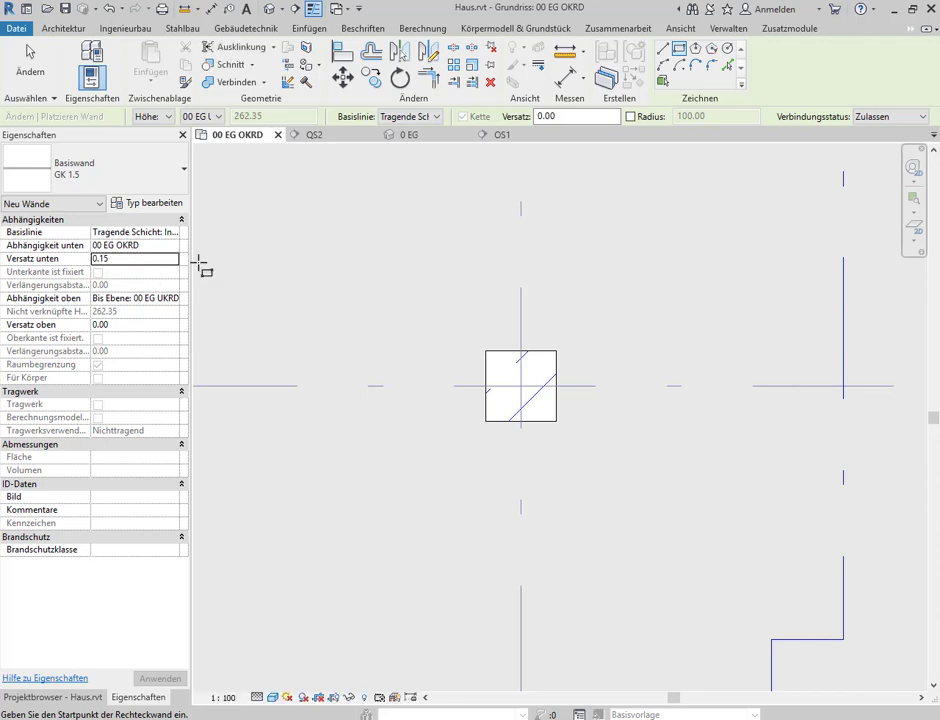
pyautogui.press('Escape')
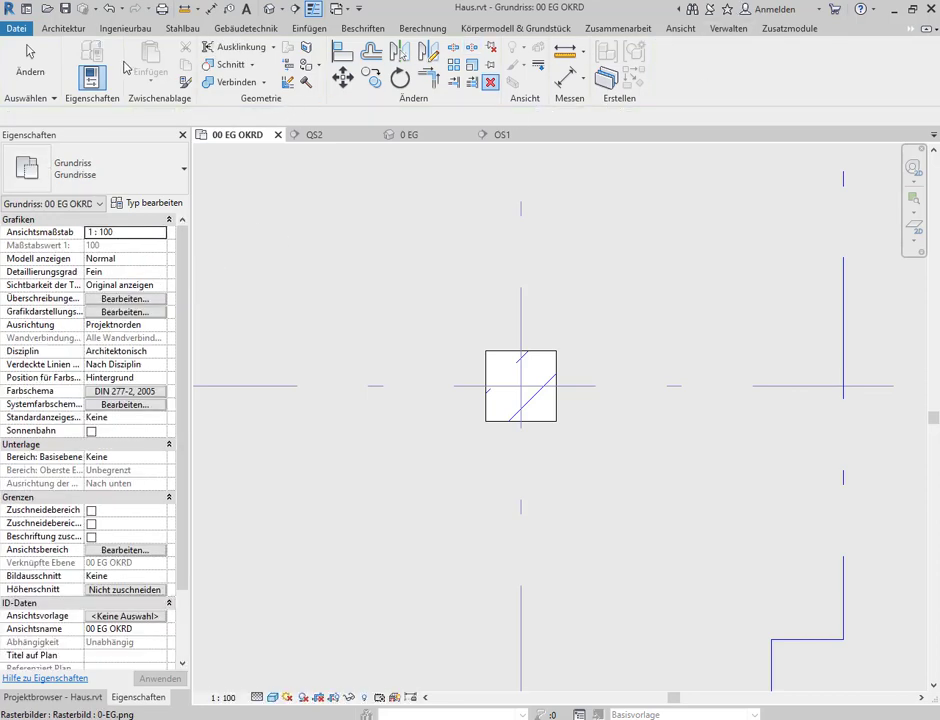
# Start a Nichttragende Wand (GK 1.5) with Versatz unten set to 0.25
pyautogui.click(63, 28)
pyautogui.click(82, 76)
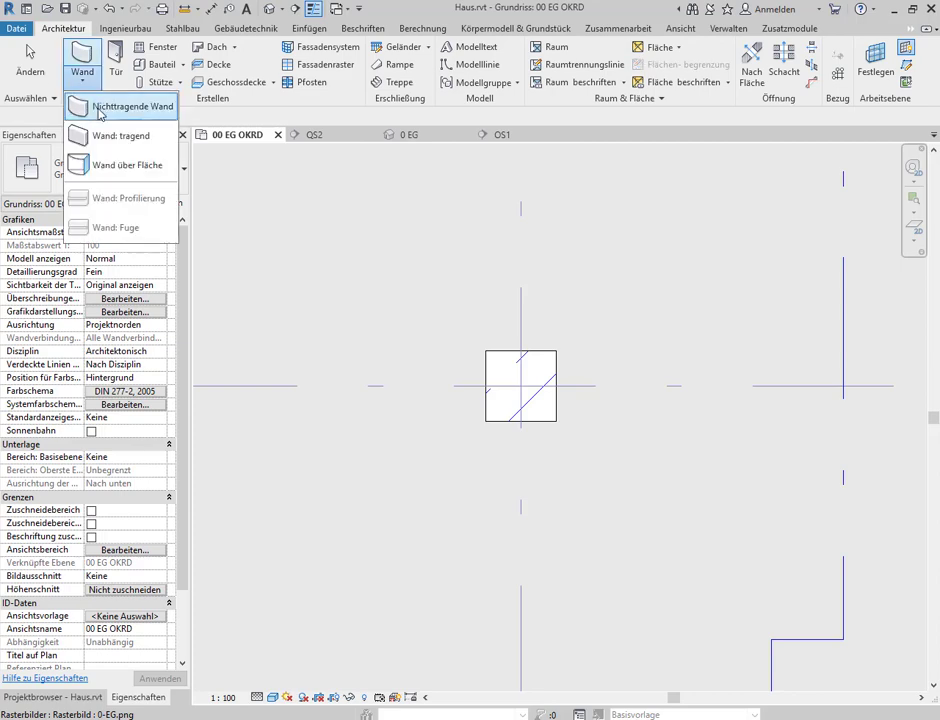
pyautogui.click(99, 114)
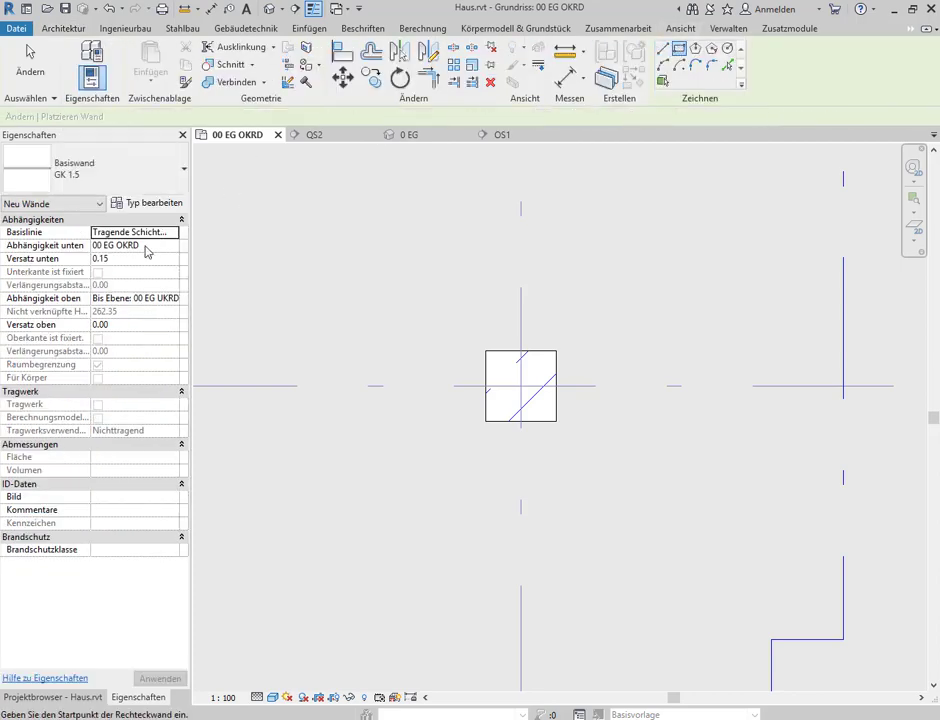
pyautogui.click(140, 258)
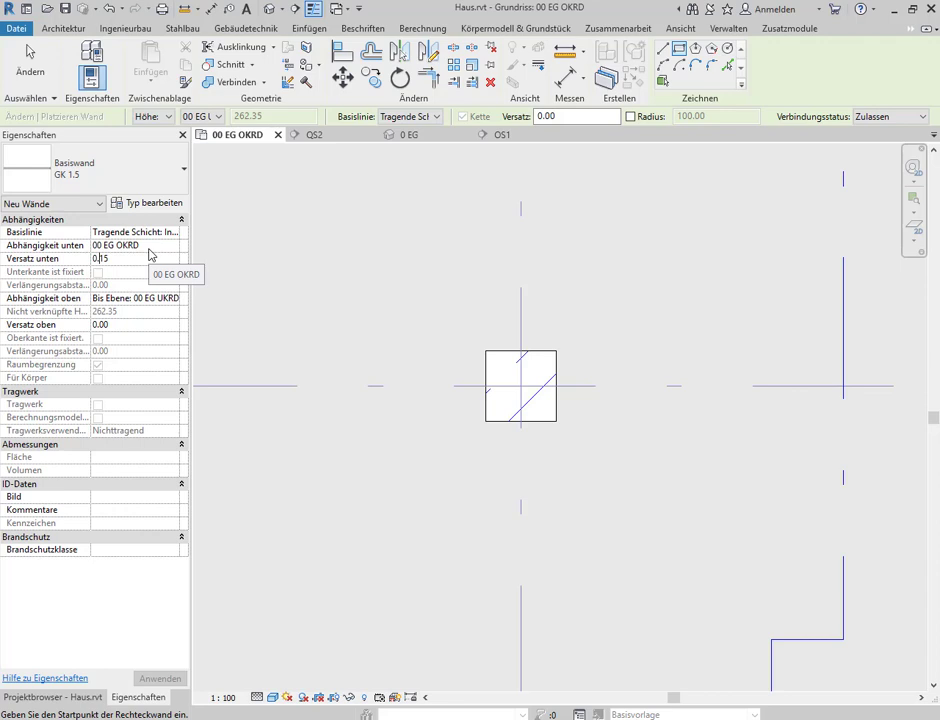
pyautogui.write('2')
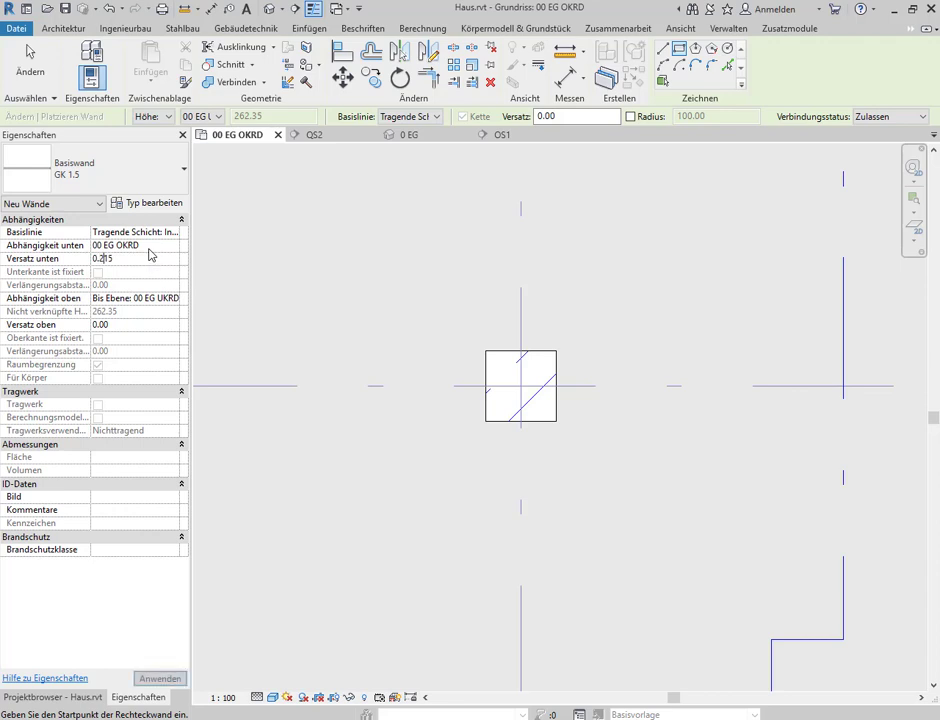
pyautogui.press('Delete')
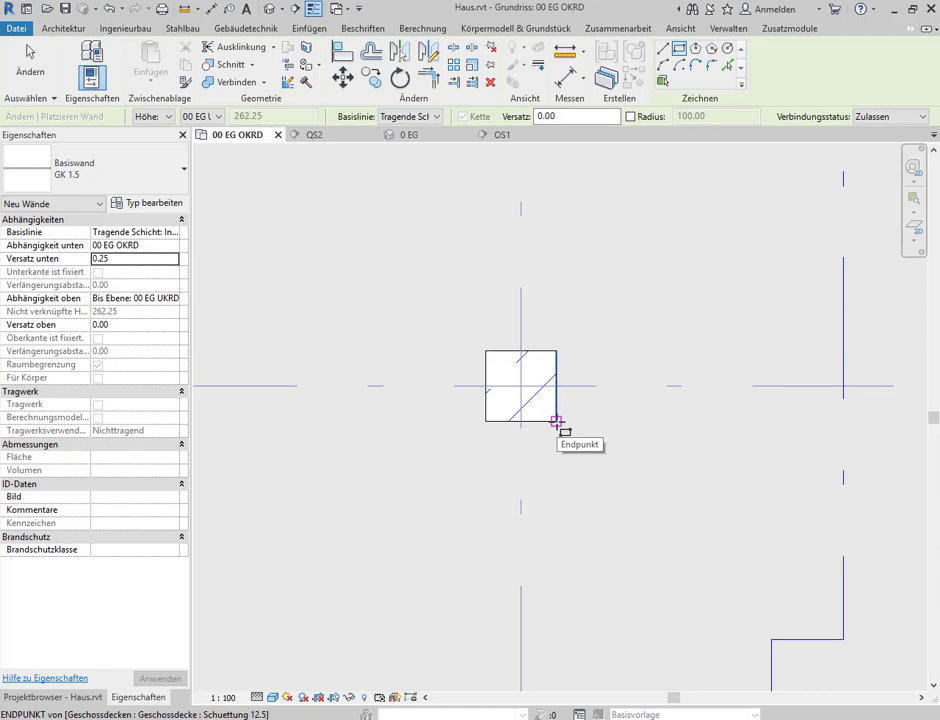
# Draw the wall rectangle around the column and align its top wall to the column's top edge
pyautogui.click(463, 334)
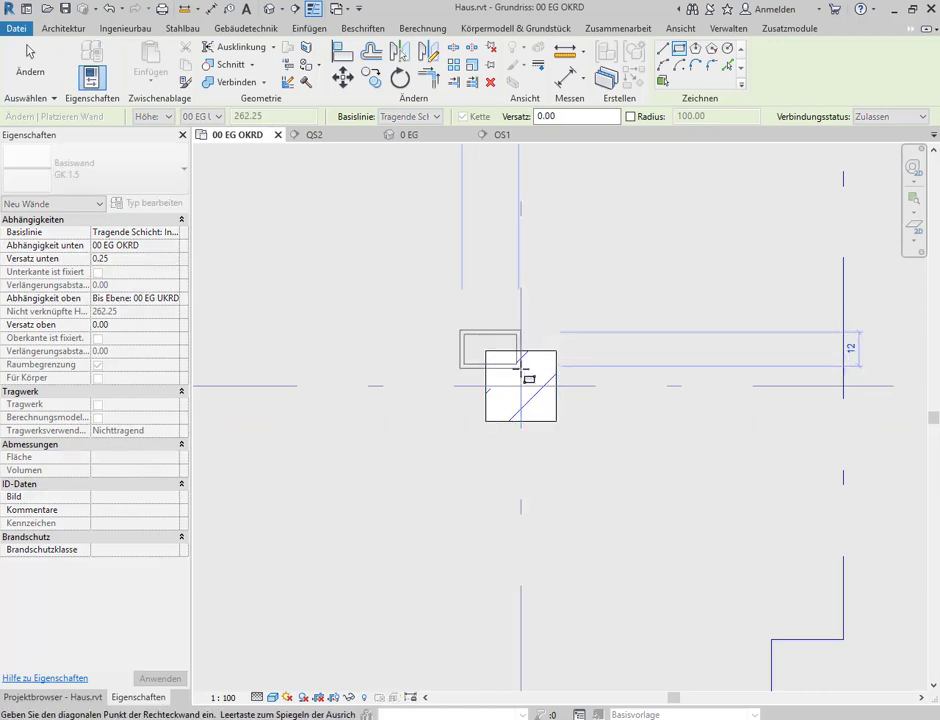
pyautogui.click(576, 445)
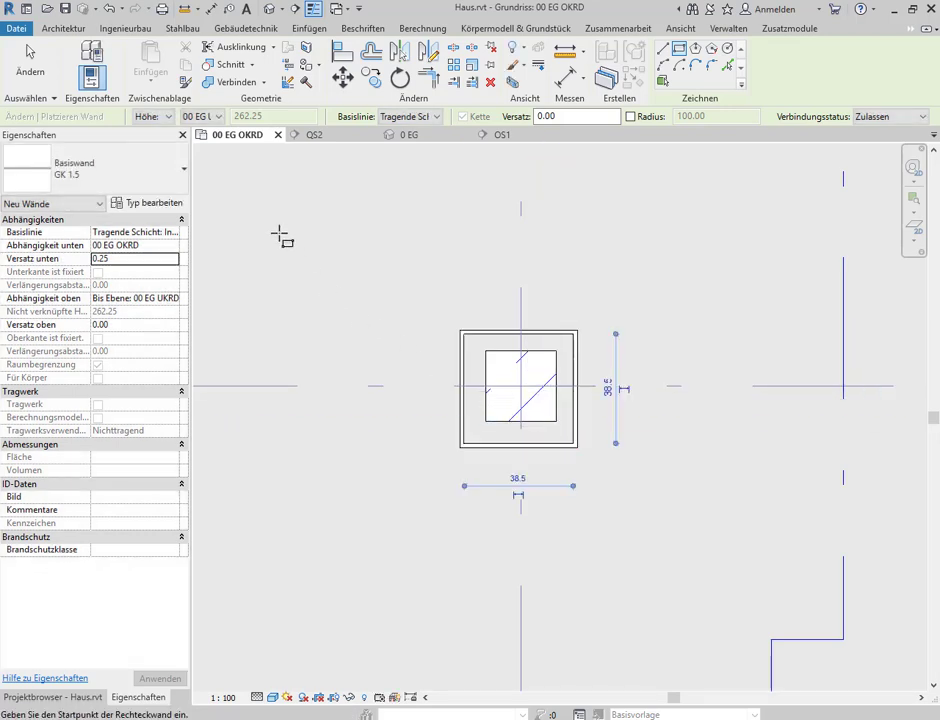
pyautogui.click(343, 52)
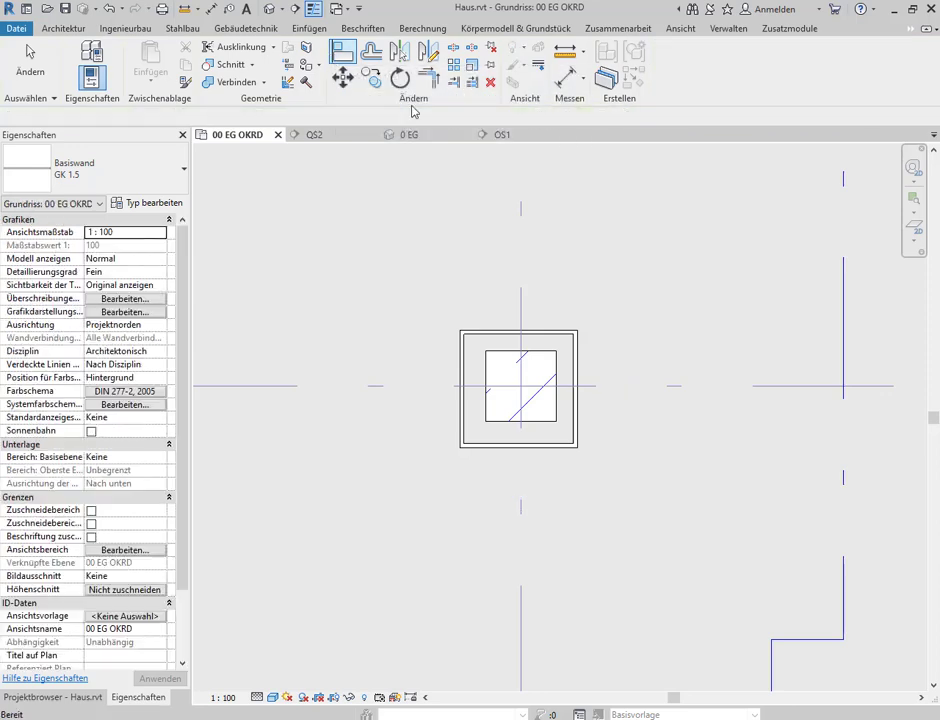
pyautogui.click(495, 351)
pyautogui.scroll(3, 495, 348)
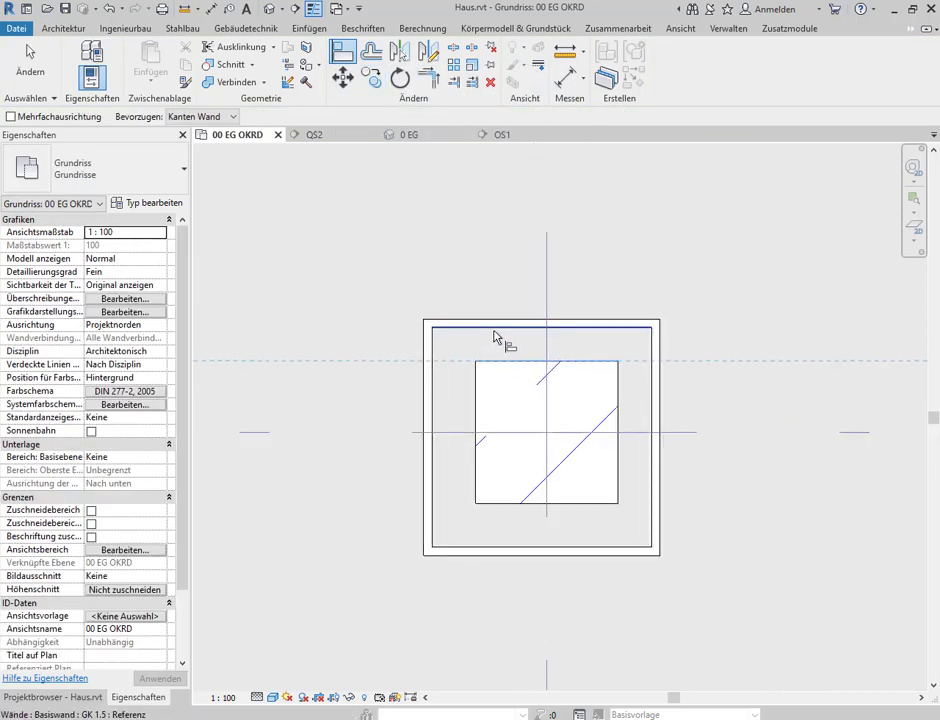
pyautogui.click(495, 337)
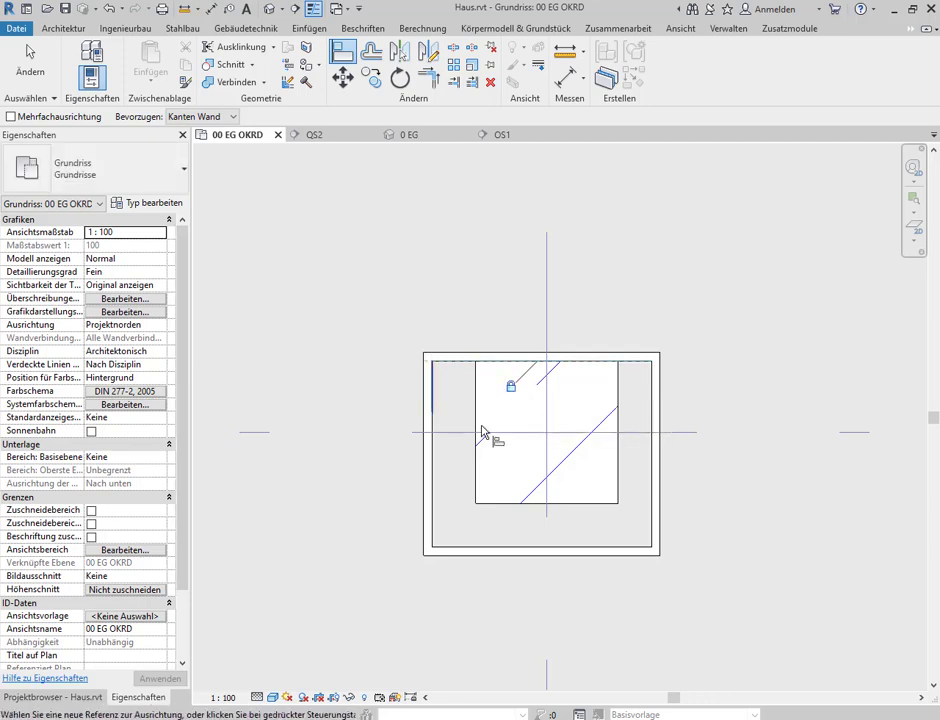
# Align the right, bottom and left cladding walls flush with the matching column faces
pyautogui.click(351, 55)
pyautogui.click(617, 390)
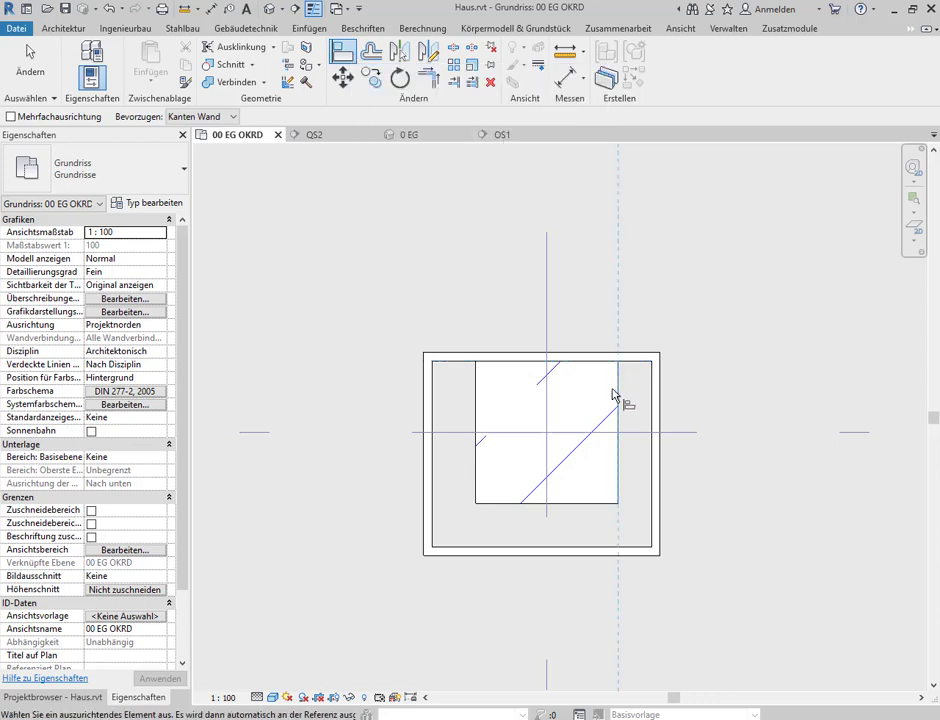
pyautogui.click(651, 421)
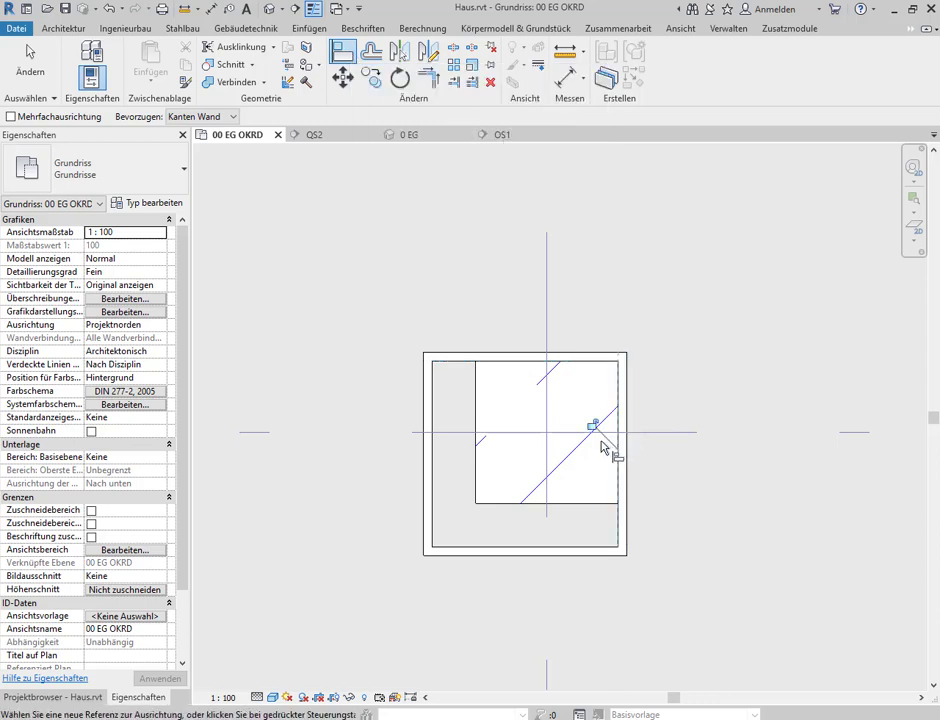
pyautogui.click(593, 503)
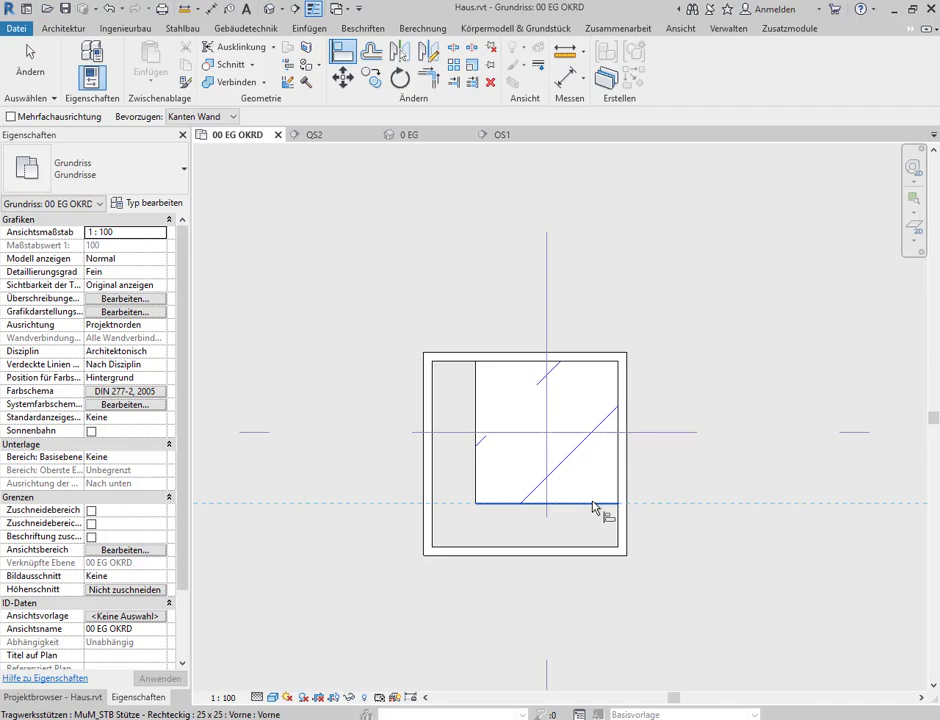
pyautogui.click(553, 547)
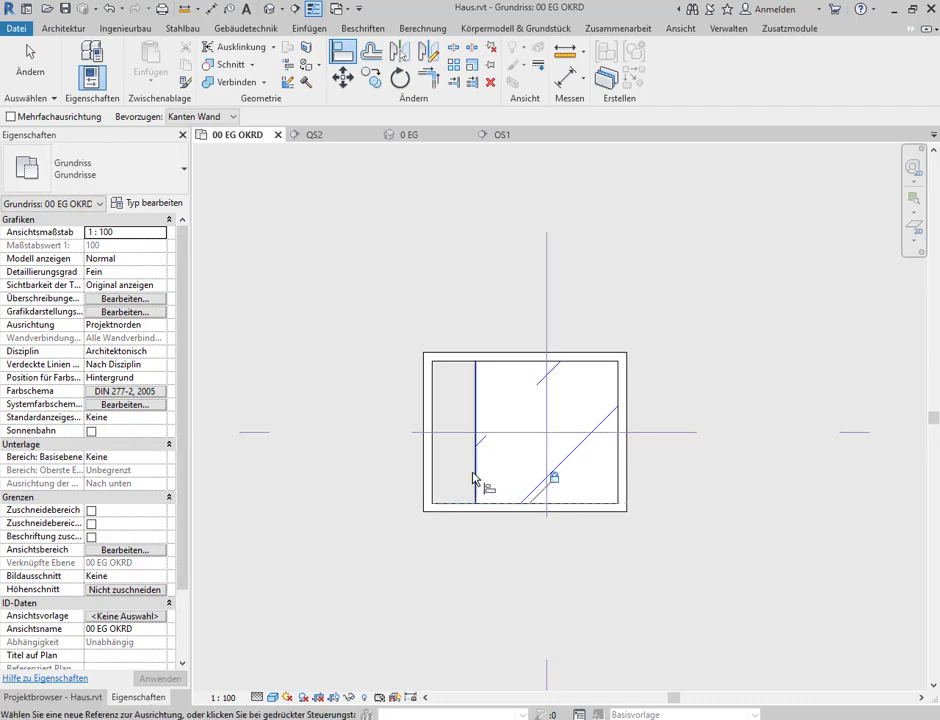
pyautogui.click(475, 475)
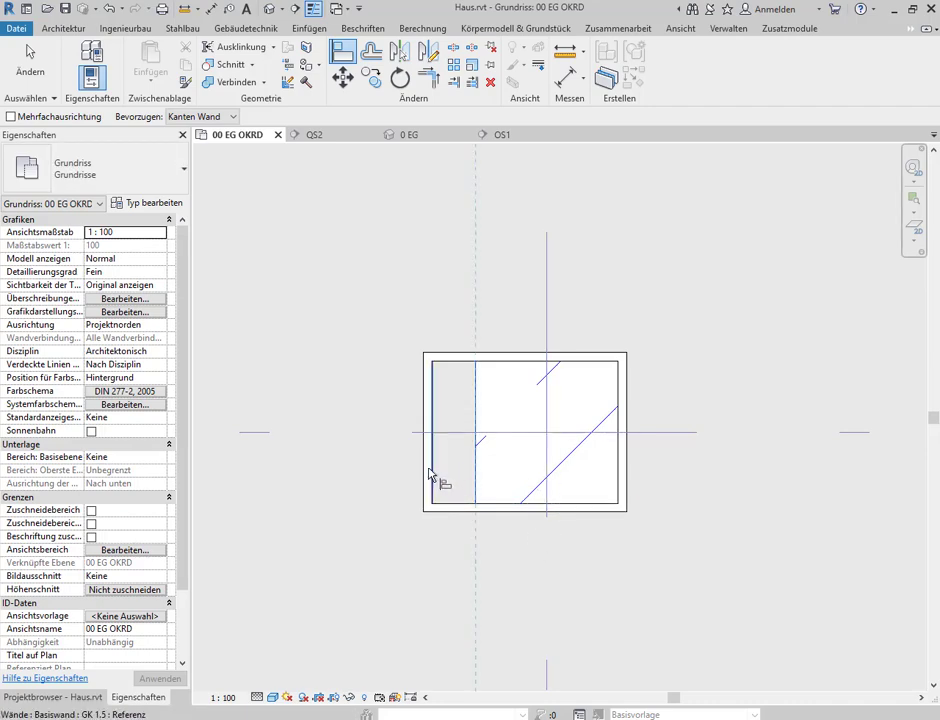
pyautogui.click(432, 475)
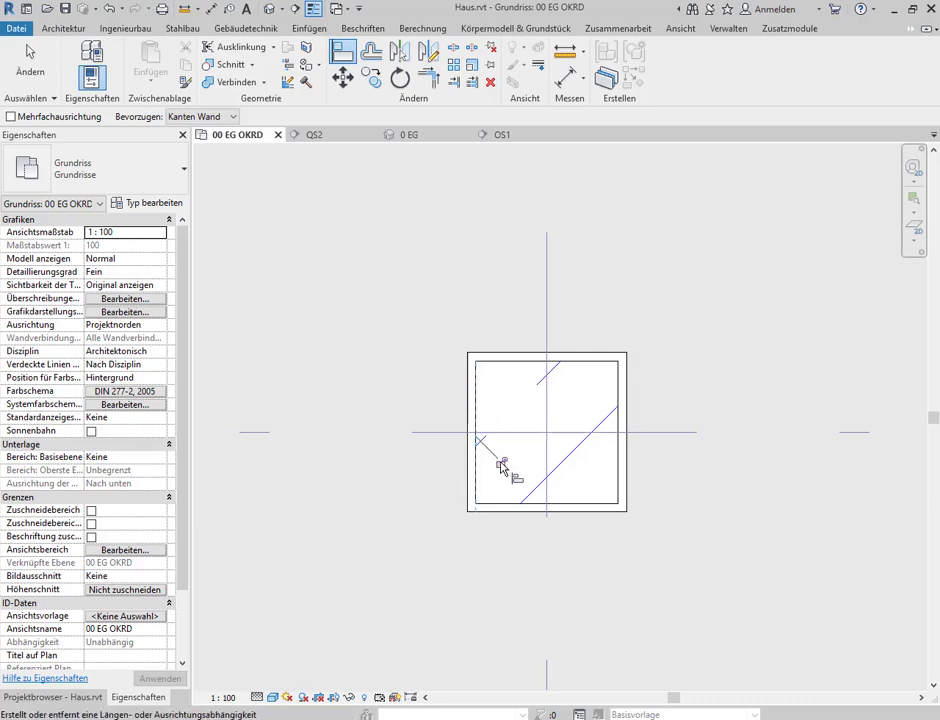
pyautogui.press('Escape')
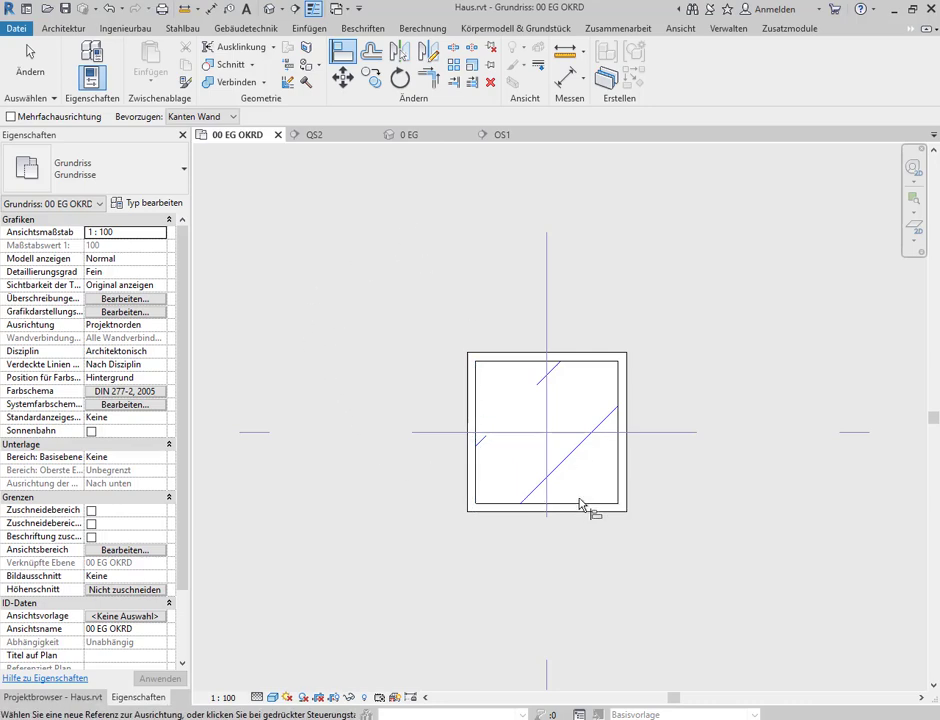
pyautogui.press('Escape')
pyautogui.click(538, 360)
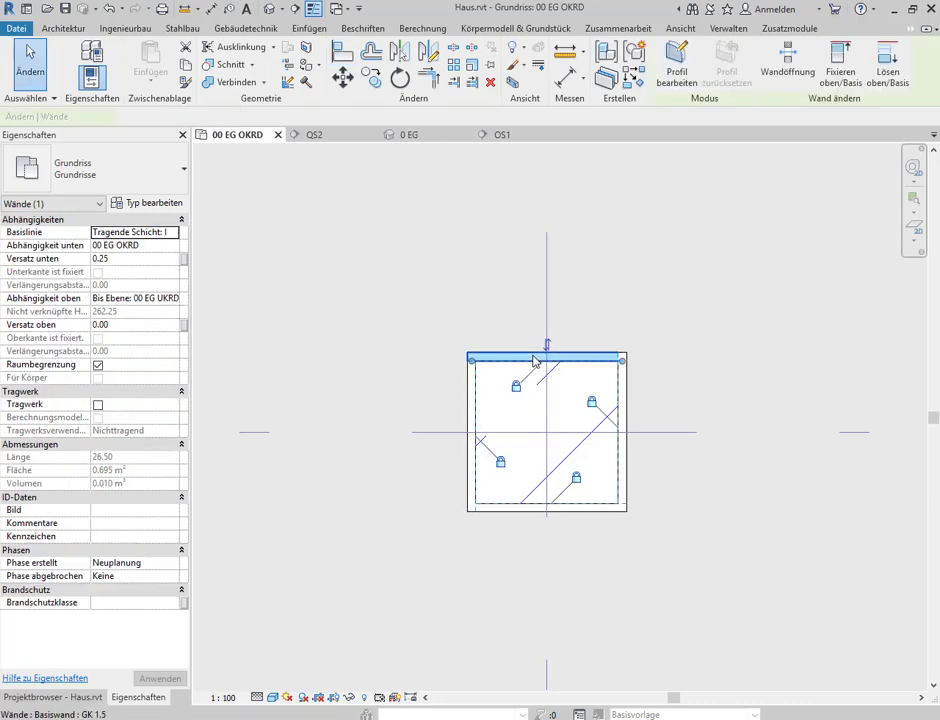
pyautogui.click(338, 294)
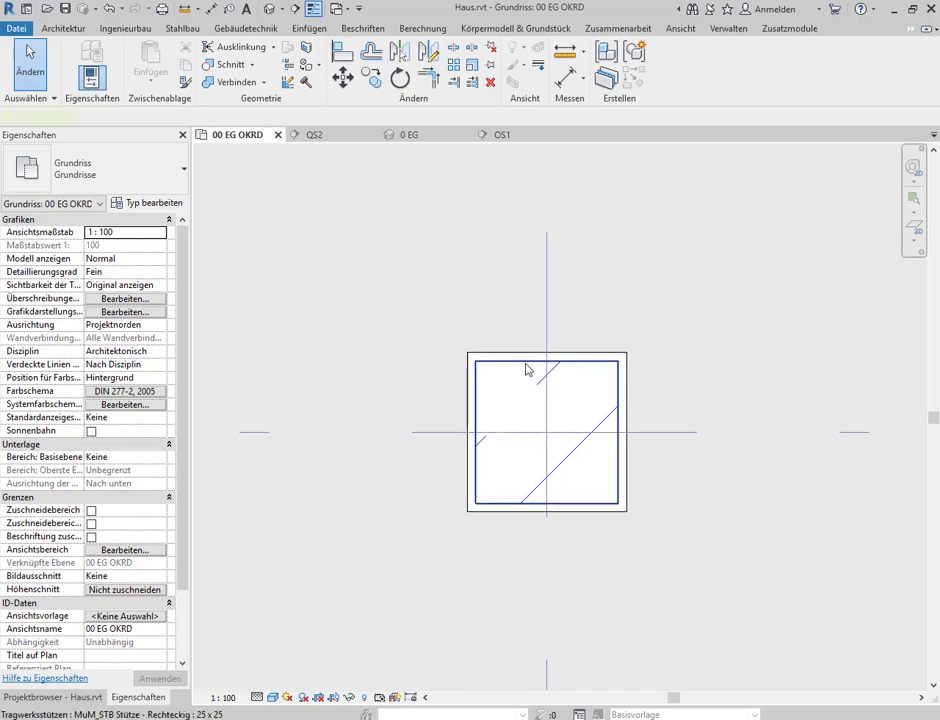
pyautogui.click(527, 370)
pyautogui.click(62, 162)
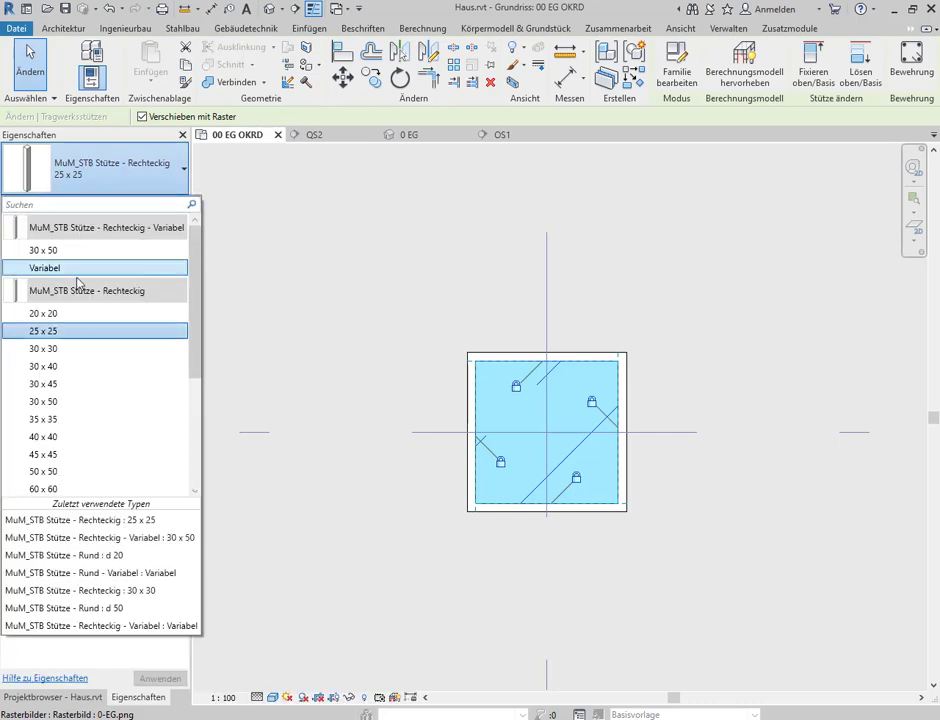
pyautogui.click(60, 349)
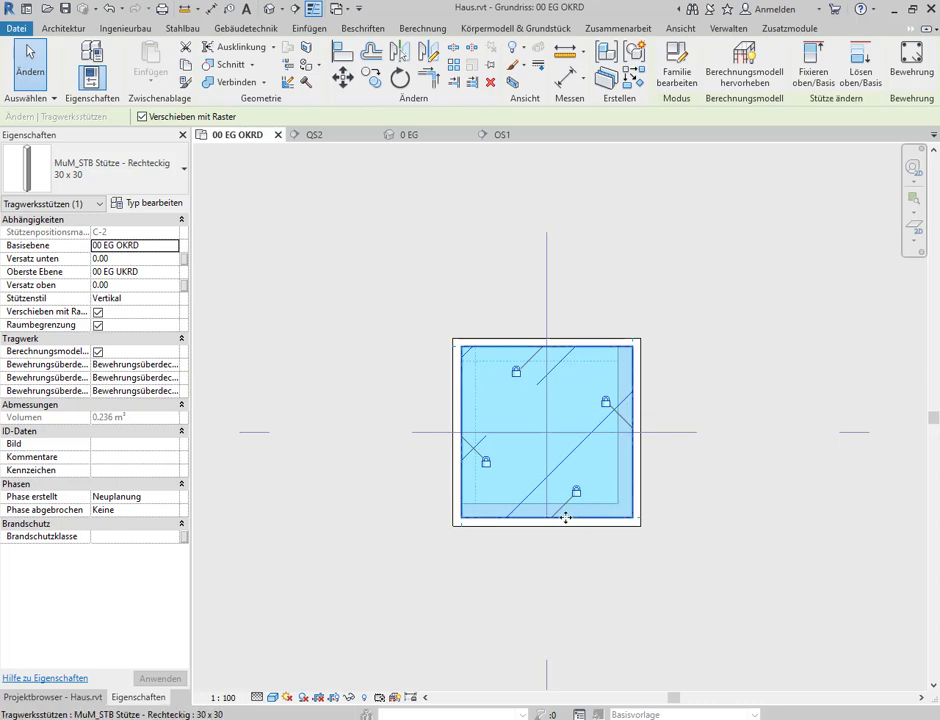
pyautogui.click(667, 523)
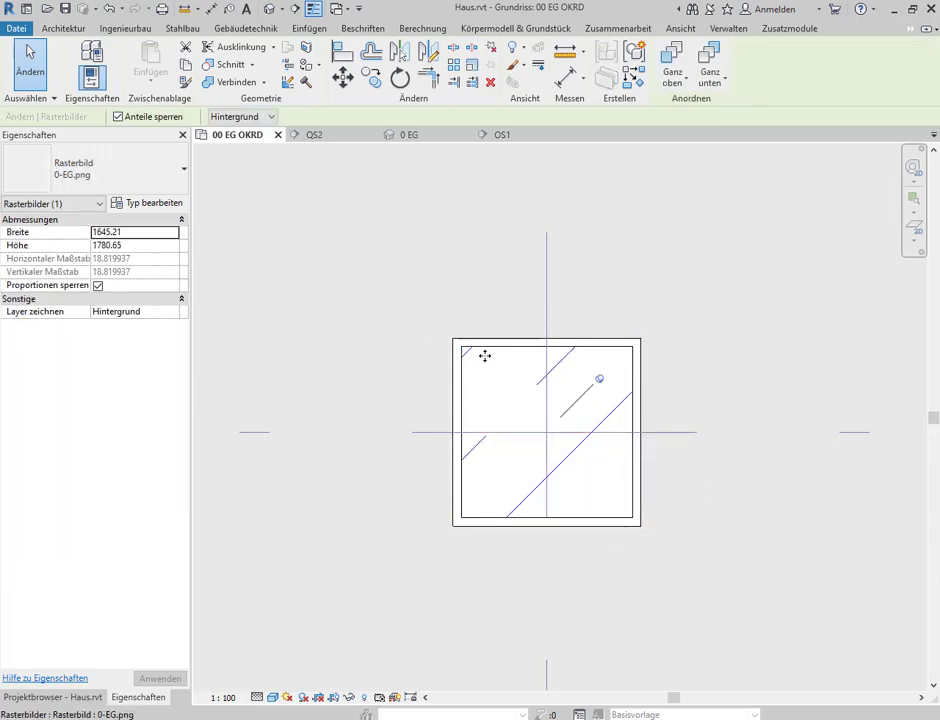
pyautogui.press('Escape')
pyautogui.click(485, 356)
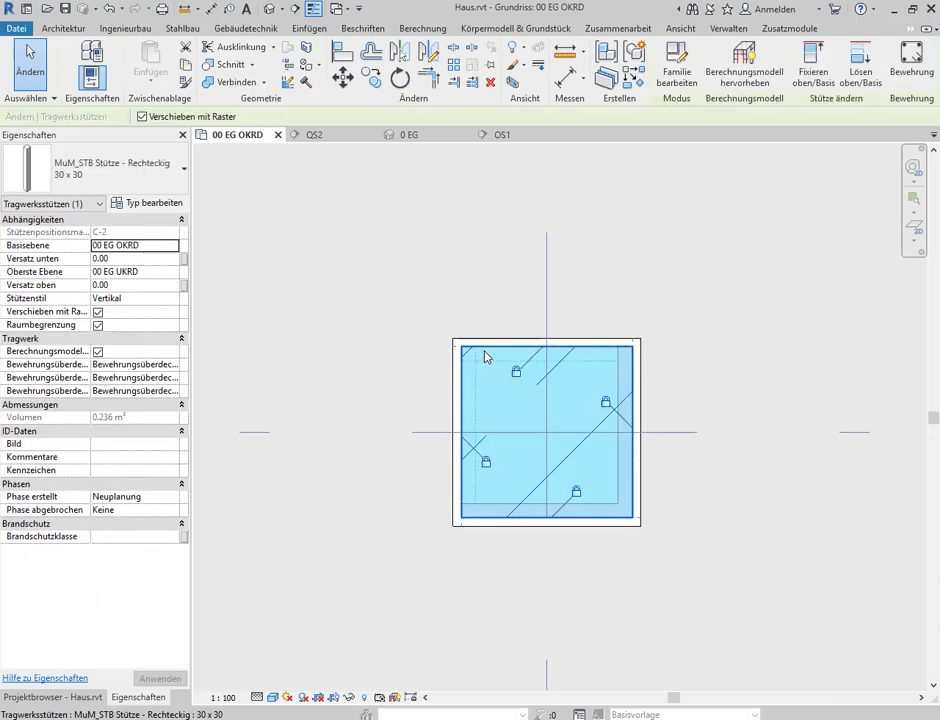
pyautogui.click(176, 181)
pyautogui.click(63, 334)
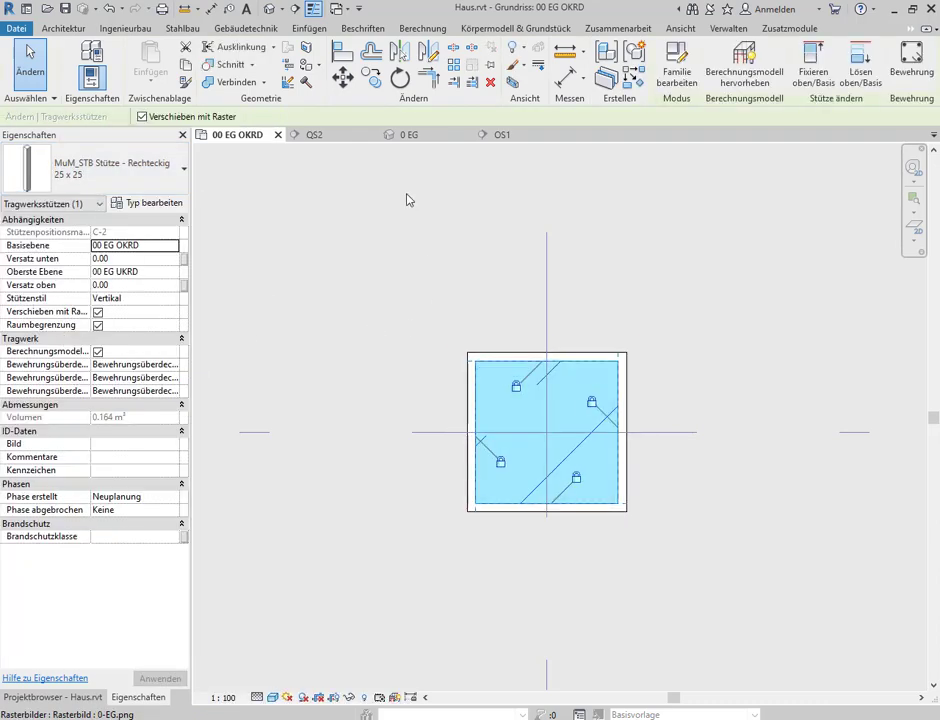
pyautogui.click(622, 344)
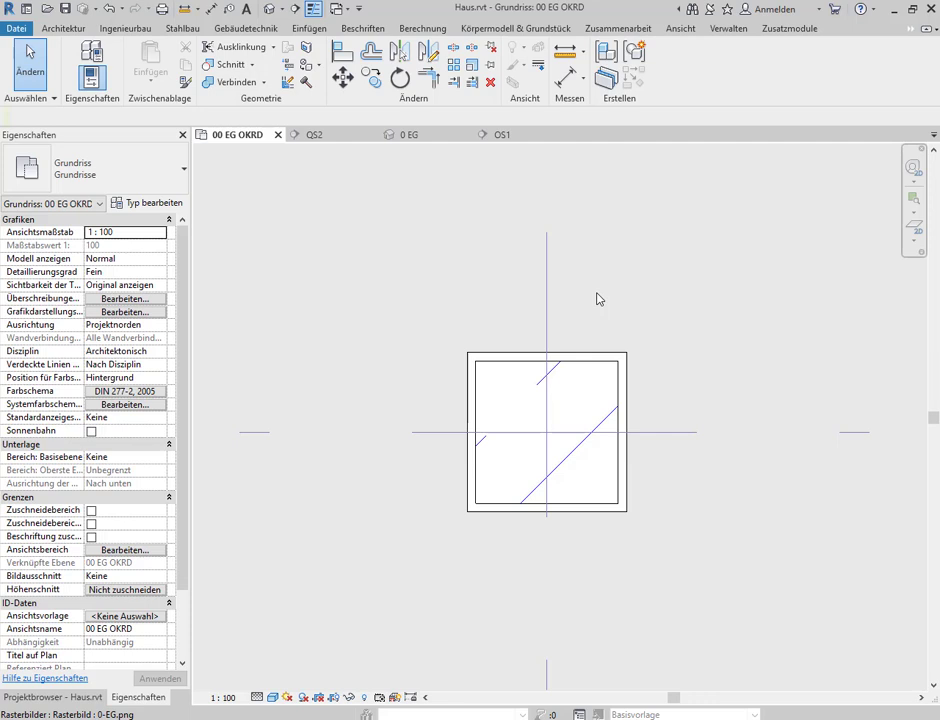
# Switch to the 0 EG 3D view, orbit and zoom to the column, and select a cladding wall
pyautogui.scroll(-3, 583, 305)
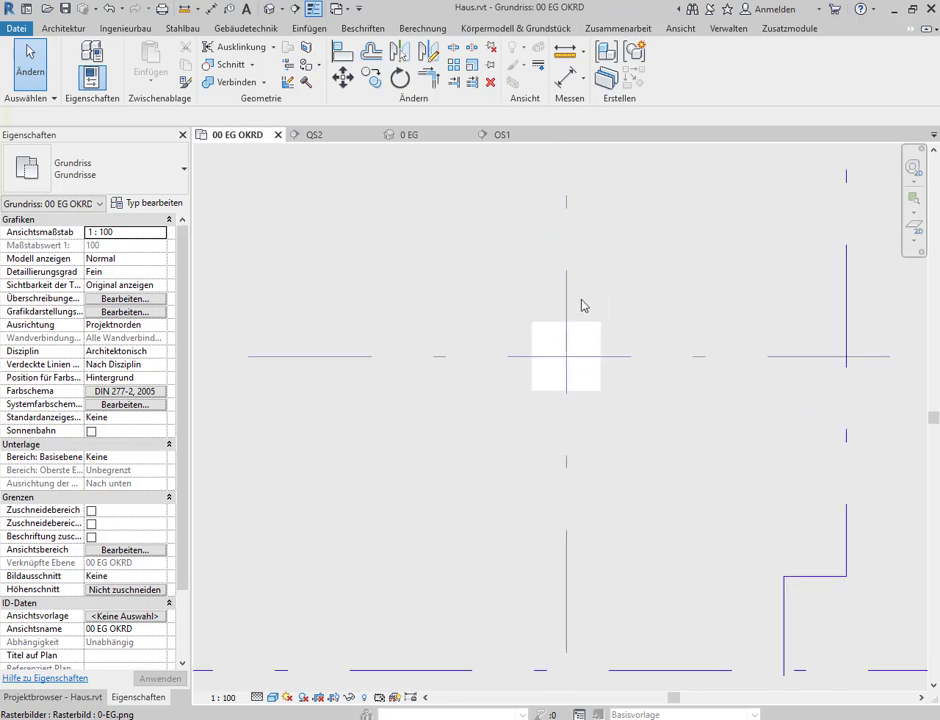
pyautogui.click(428, 137)
pyautogui.scroll(-2, 541, 367)
pyautogui.moveTo(541, 367)
pyautogui.keyDown('shift'); pyautogui.mouseDown(button='middle')
pyautogui.moveTo(459, 395)
pyautogui.moveTo(273, 373)
pyautogui.moveTo(883, 371)
pyautogui.mouseUp(button='middle'); pyautogui.keyUp('shift')
pyautogui.scroll(2, 810, 460)
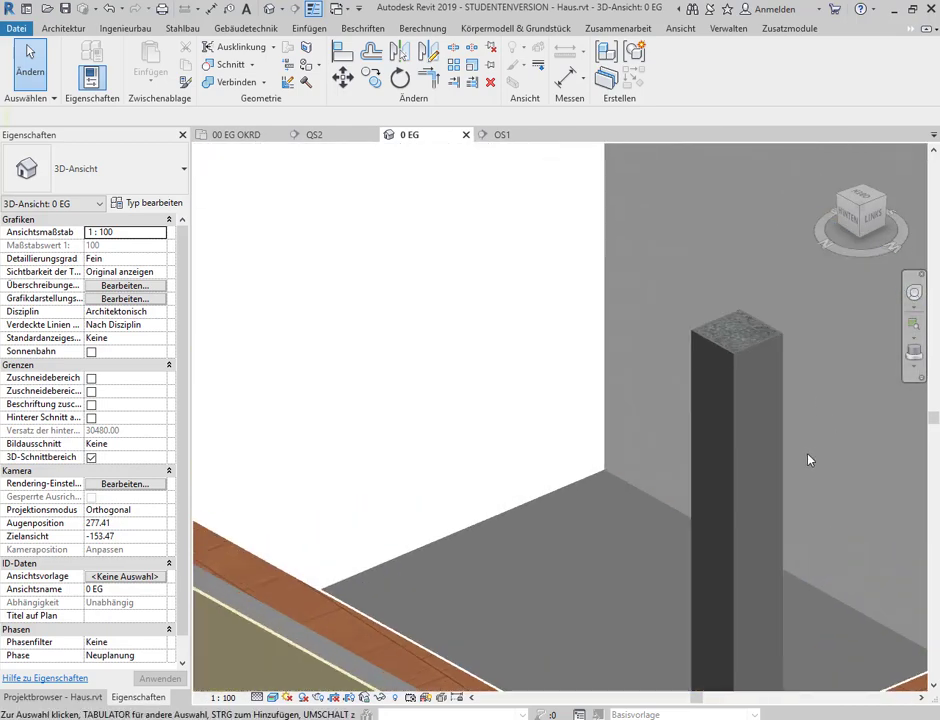
pyautogui.scroll(2, 810, 460)
pyautogui.click(750, 268)
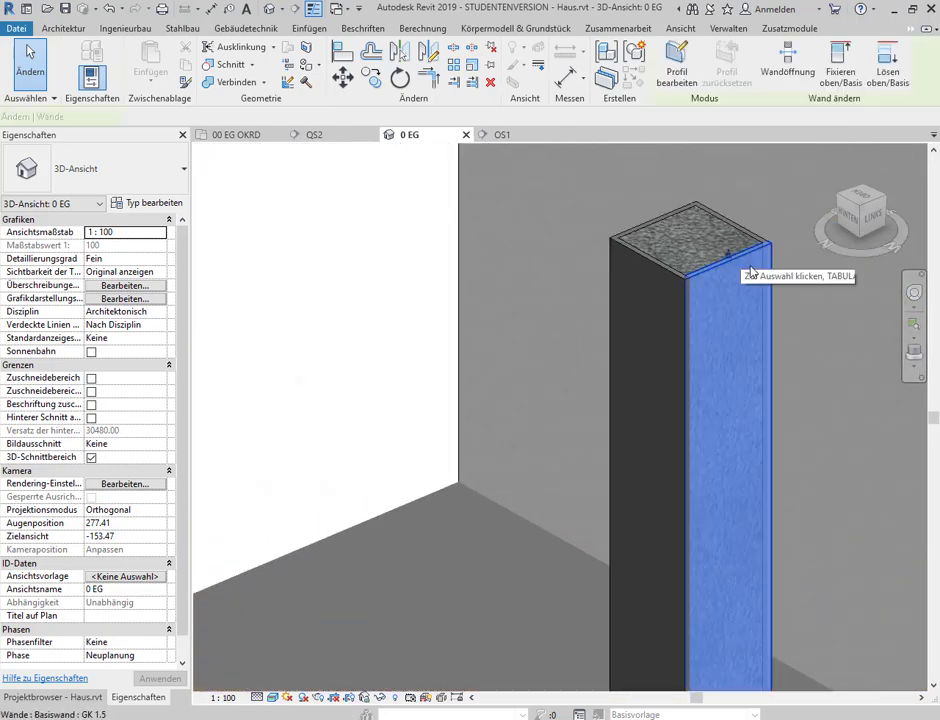
# Replace the GK 1.5 wall type's layer material Trockenbau with Gipsputz
pyautogui.click(135, 206)
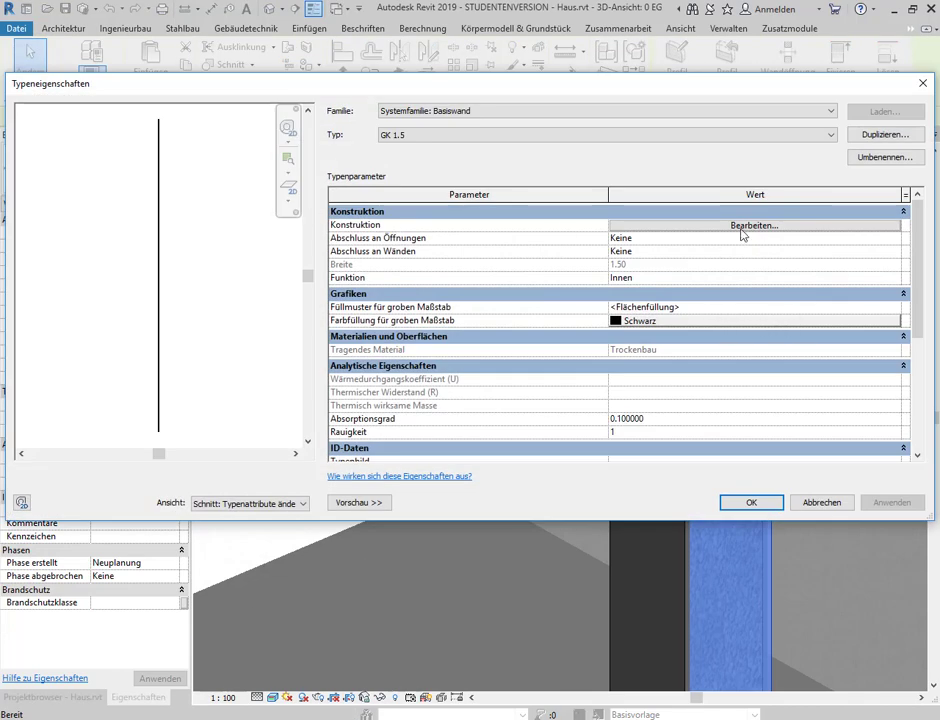
pyautogui.click(742, 227)
pyautogui.click(578, 226)
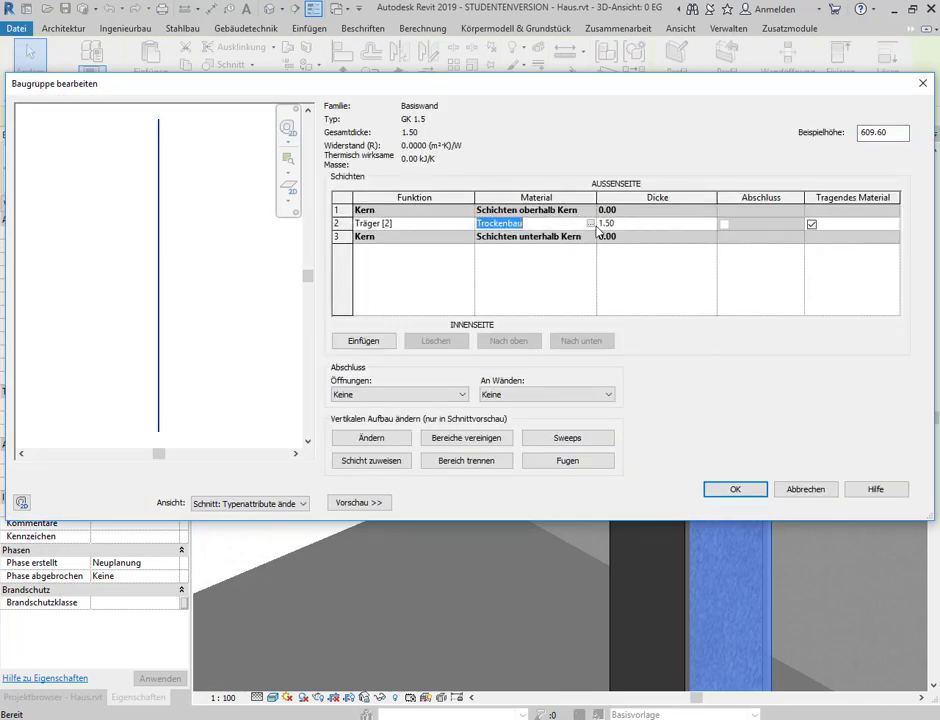
pyautogui.click(591, 224)
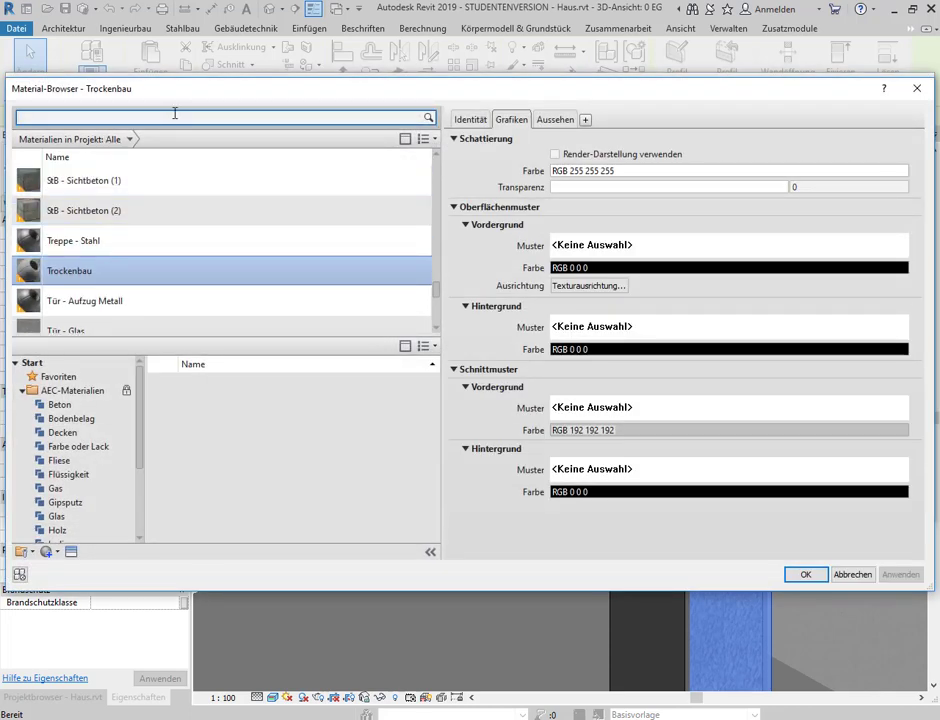
pyautogui.write('gips')
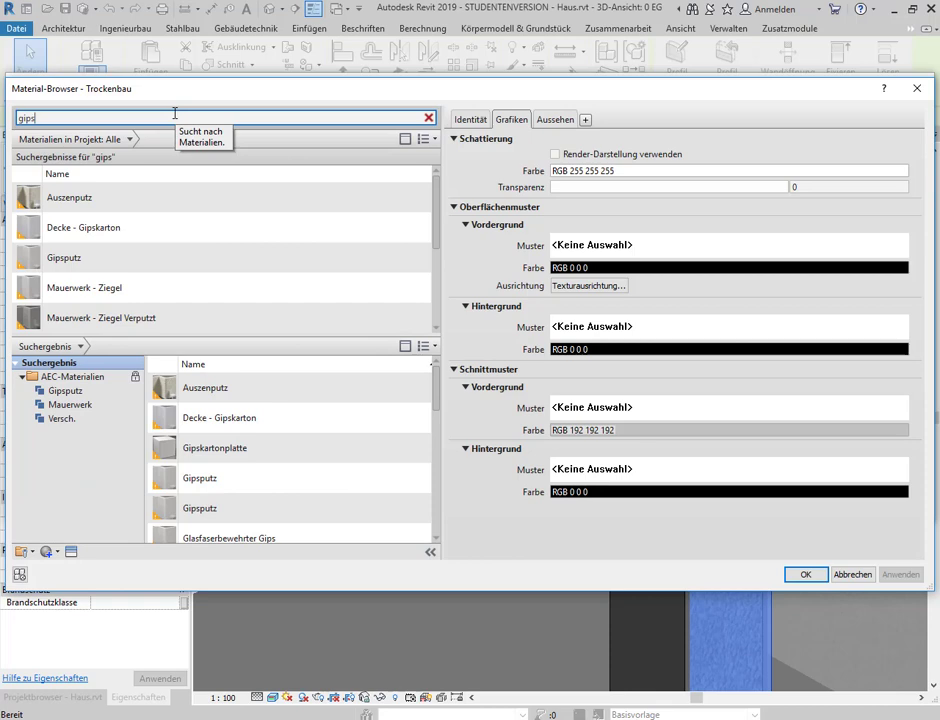
pyautogui.doubleClick(126, 258)
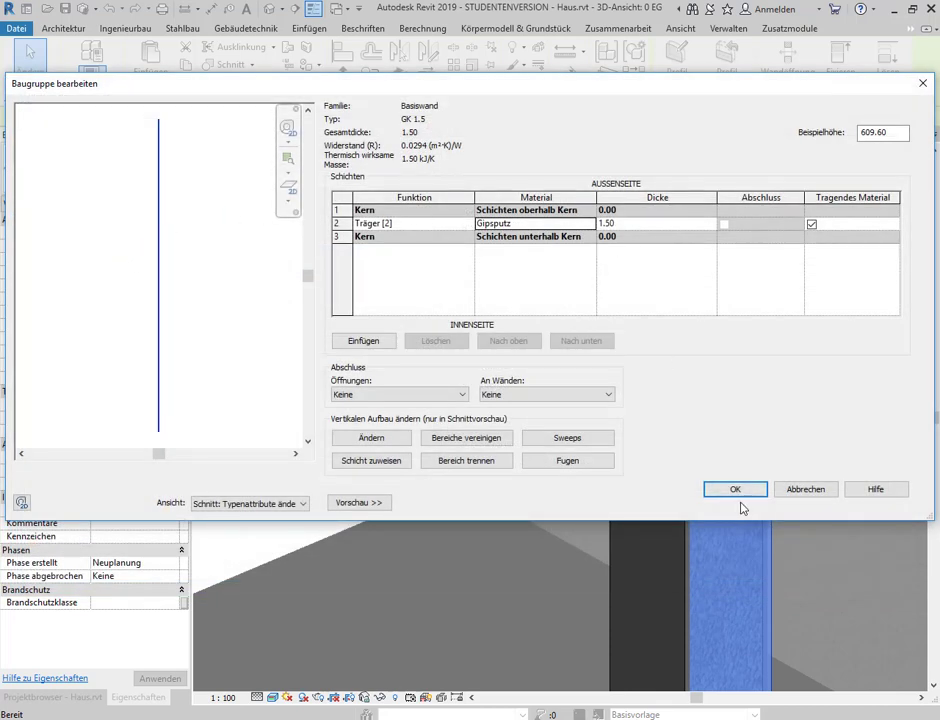
pyautogui.click(735, 489)
pyautogui.click(722, 502)
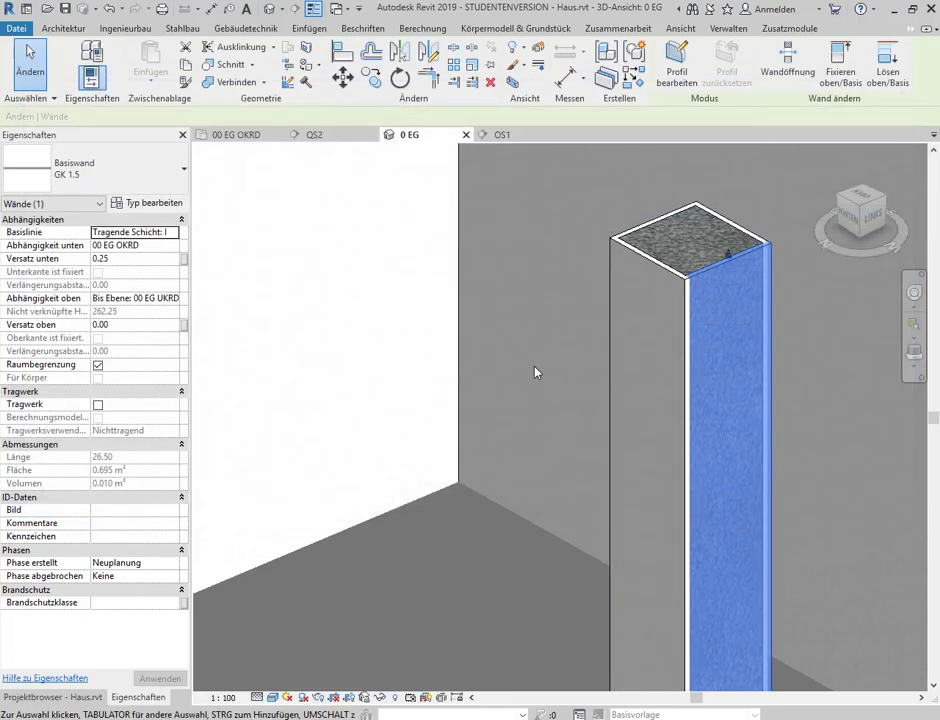
# Deselect the walls and orbit the 3D view to inspect the plastered column from behind
pyautogui.press('Escape')
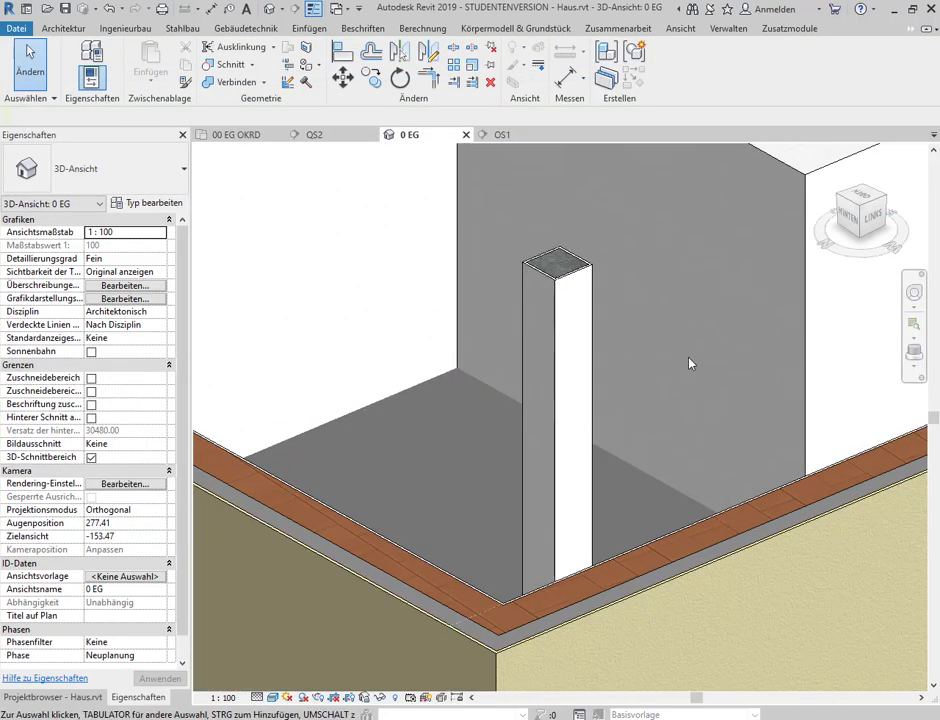
pyautogui.keyDown('shift'); pyautogui.moveTo(658, 250); pyautogui.dragTo(725, 471, button='middle'); pyautogui.keyUp('shift')
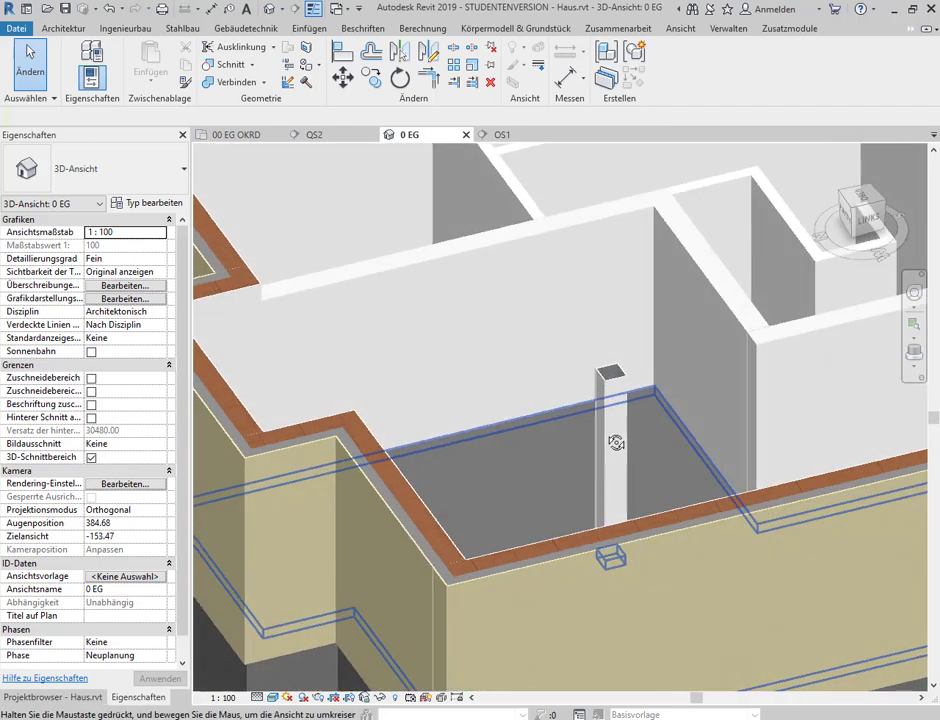
pyautogui.keyDown('shift'); pyautogui.moveTo(725, 471); pyautogui.dragTo(613, 443, button='middle'); pyautogui.keyUp('shift')
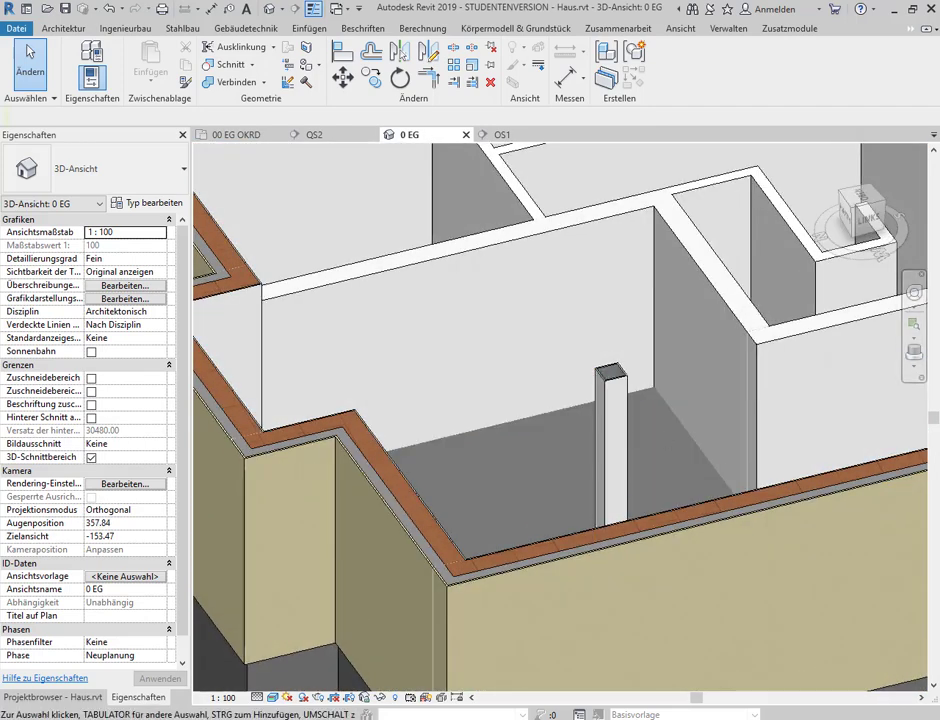